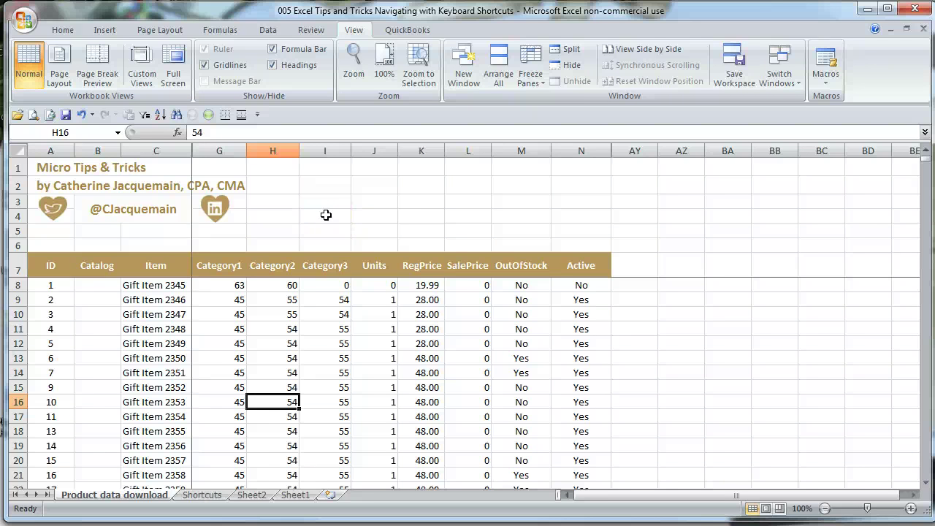
Step: Examine how the frozen header rows and the ID to Item columns behave while moving down and far right through the product data
left_click(167, 315)
scroll(167, 329, "down", 7)
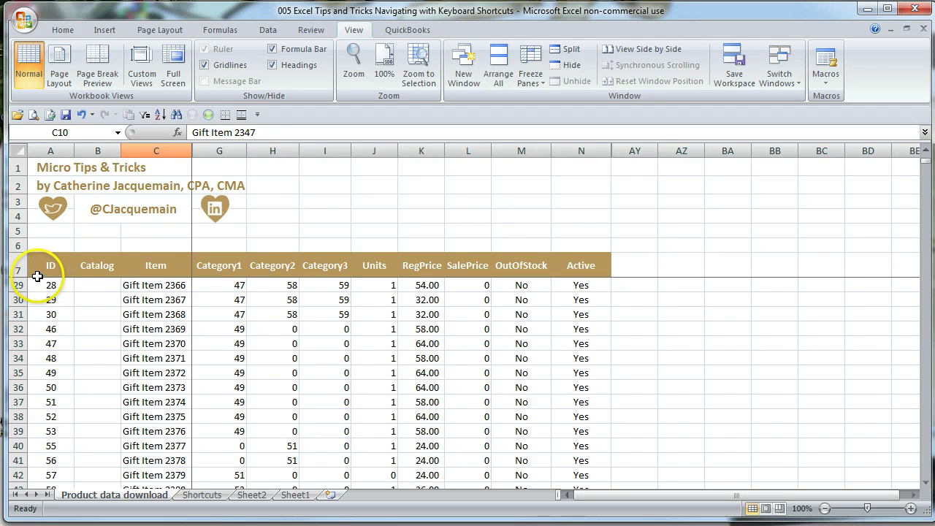
left_click(501, 300)
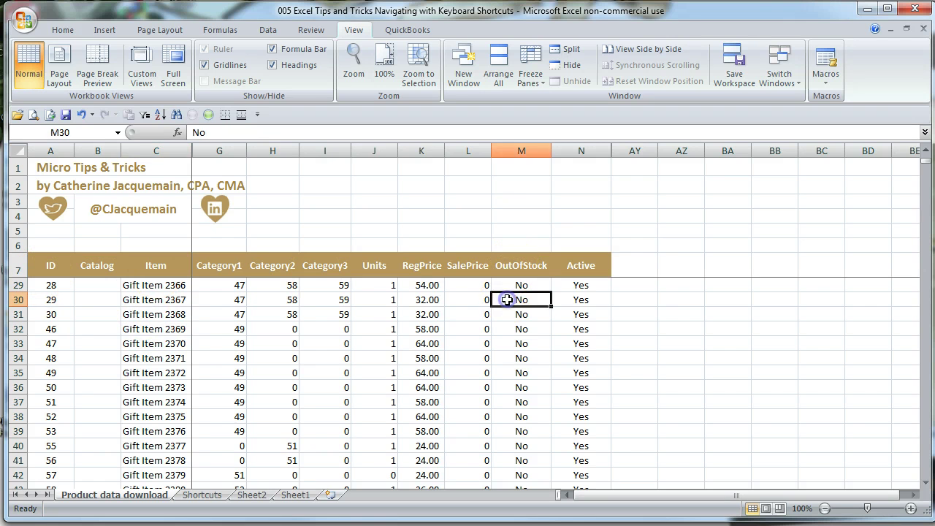
key("Right")
key("Right")
key("Right")
key("Right")
key("Right")
key("Right")
key("Right")
key("Right")
key("Right")
key("Right")
key("Right")
key("Right")
key("Right")
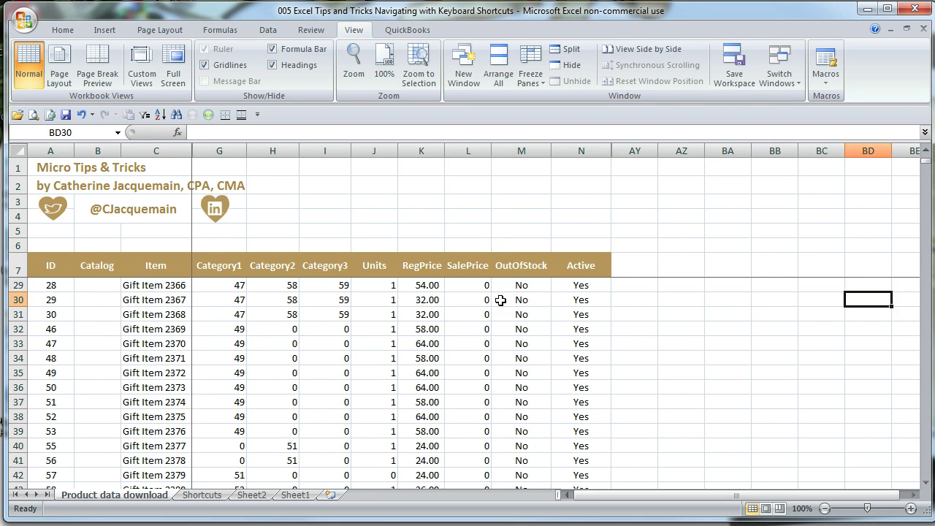
key("Right")
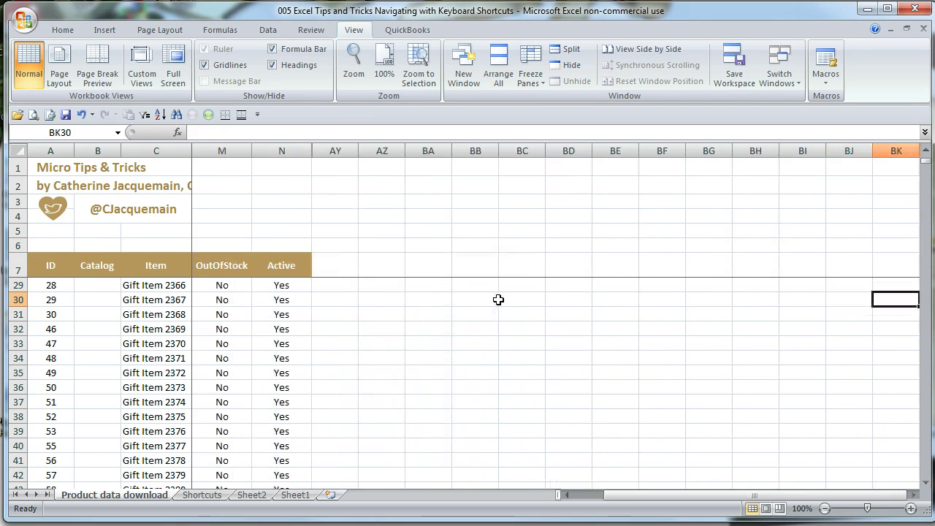
key("Left")
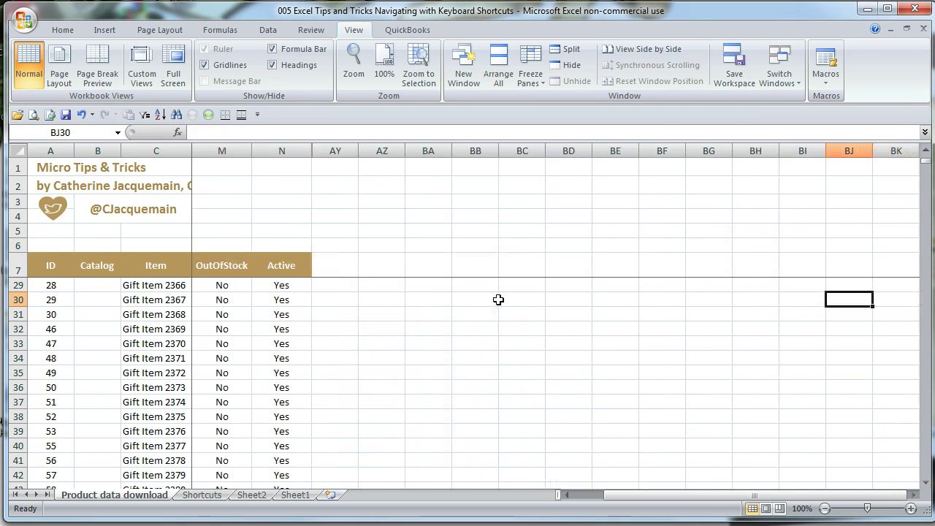
Step: Unfreeze the panes on the Product data download sheet
left_click(154, 267)
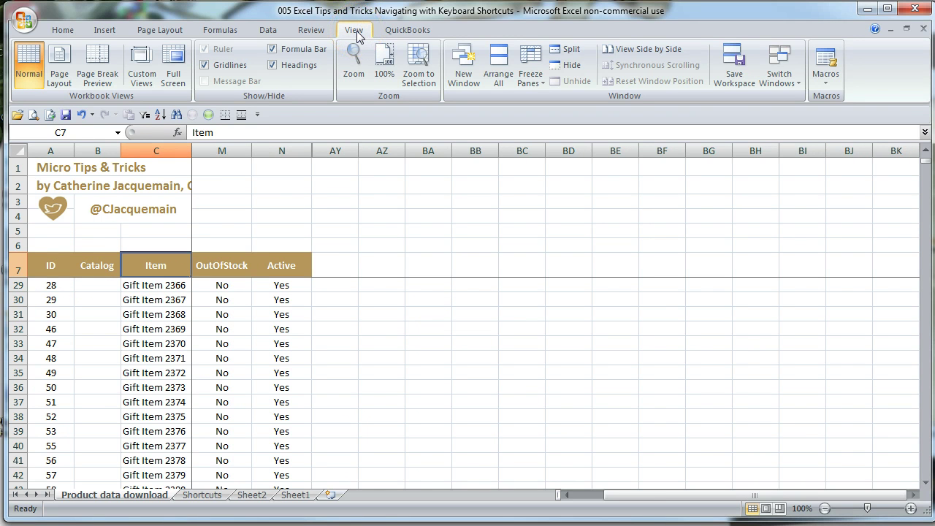
left_click(531, 69)
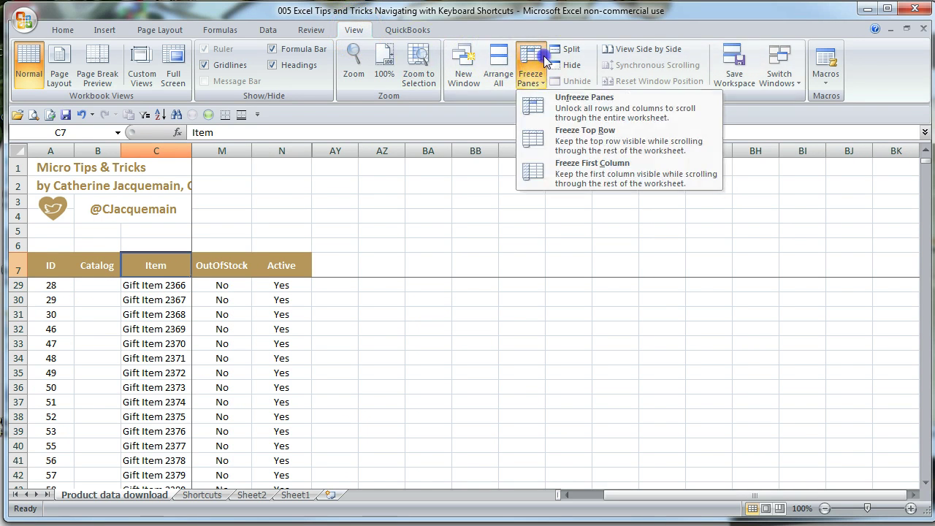
left_click(617, 113)
Step: Freeze the panes at cell G8 to lock the rows through 7 and the columns through Item, and check vertical scrolling
left_click(196, 373)
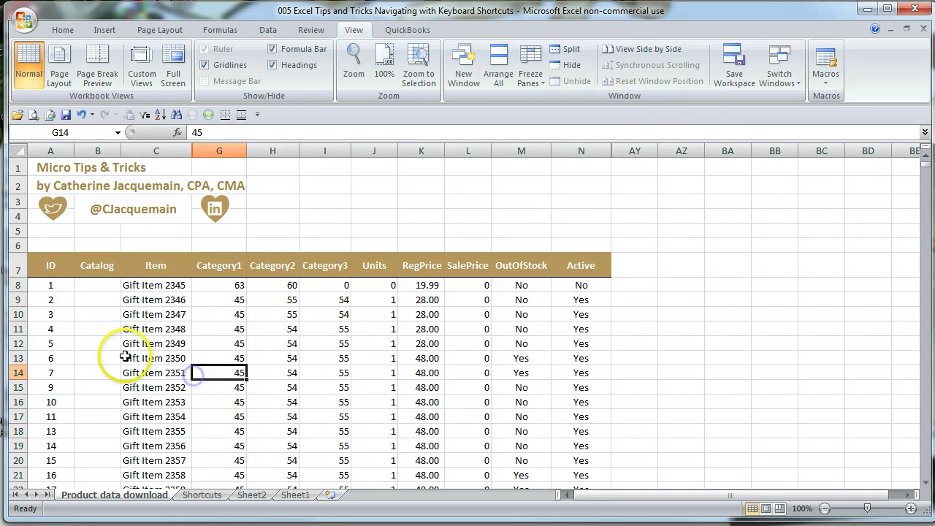
left_click(198, 289)
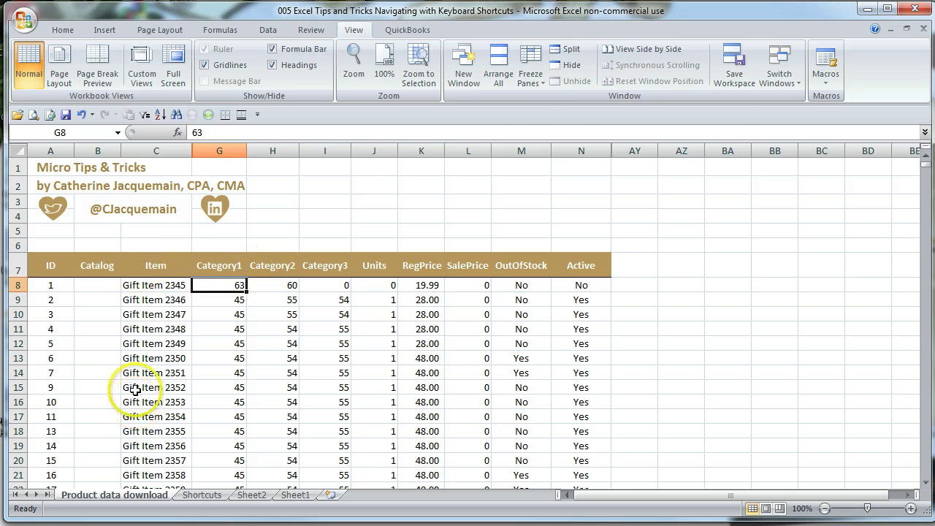
left_click(531, 69)
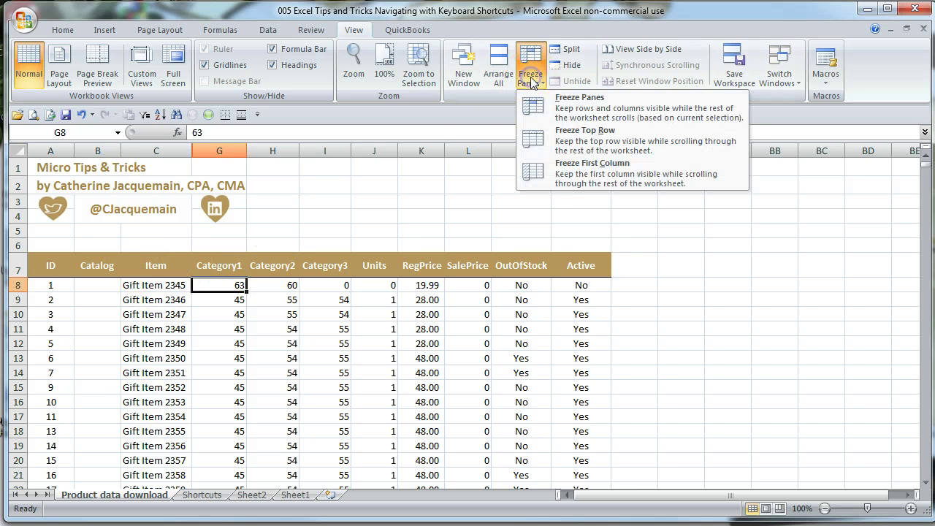
left_click(579, 116)
scroll(394, 322, "down", 5)
scroll(413, 326, "up", 5)
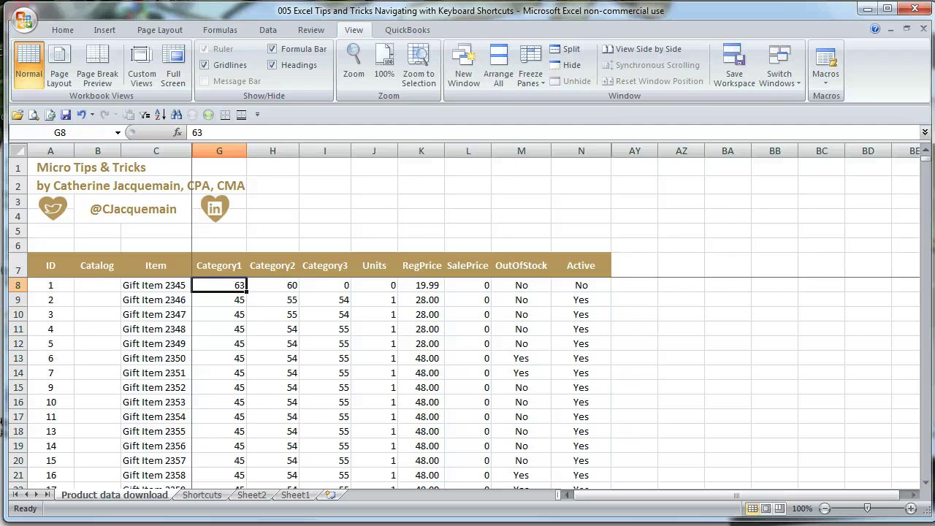
Step: Jump to the first unfrozen cell of the row, starting once from H12 and once from M18
left_click(291, 343)
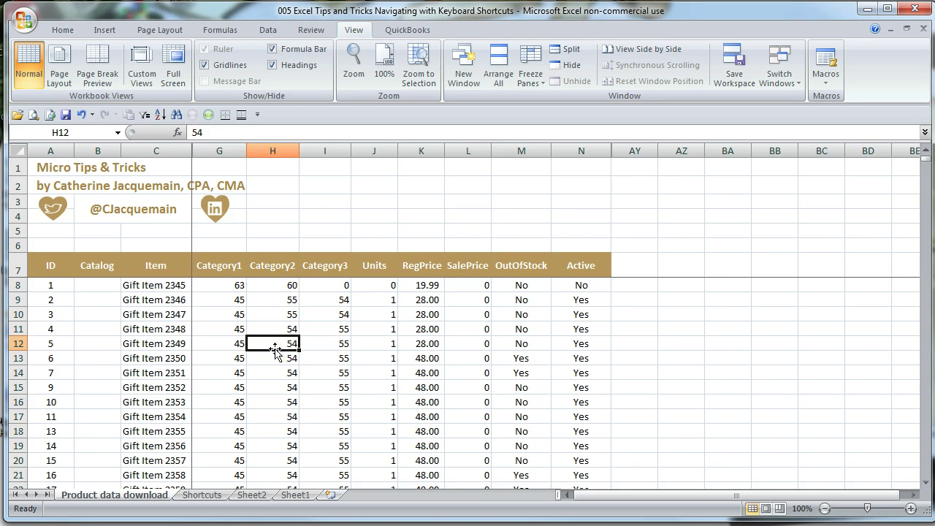
key("Home")
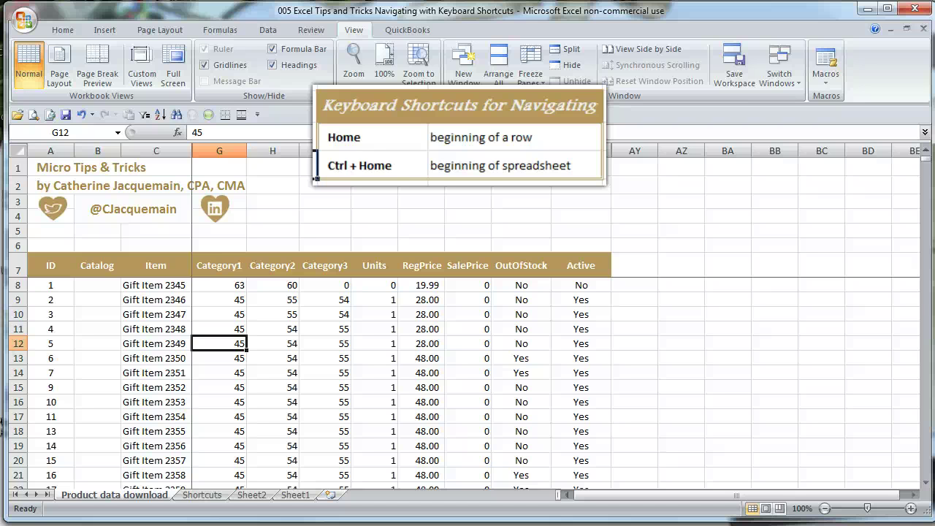
left_click(520, 431)
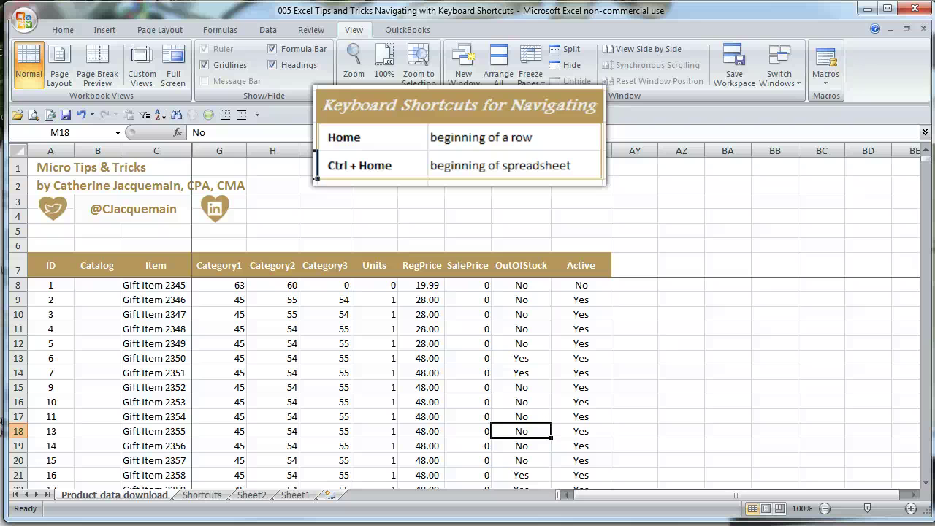
key("Home")
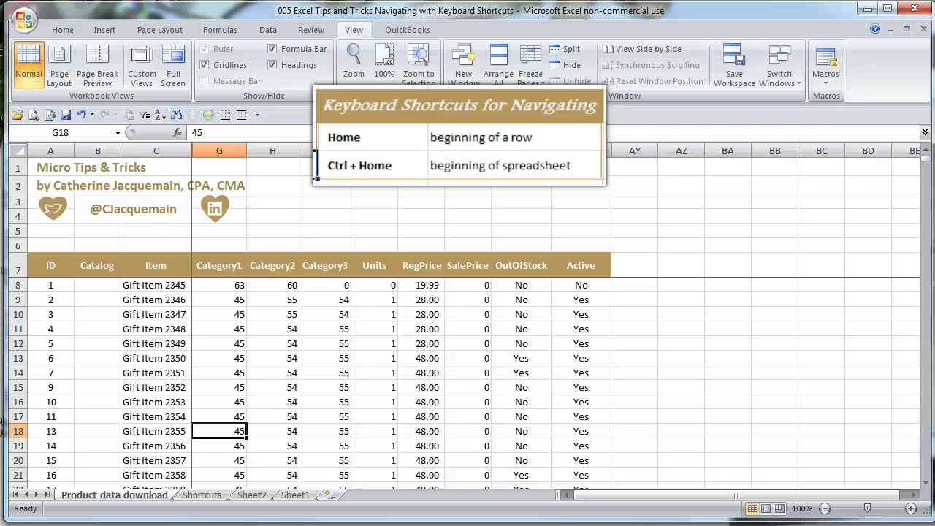
Step: Jump to the beginning of the unfrozen area at G8, once from G18 and again from H11, visiting A1 in between
key("ctrl+Home")
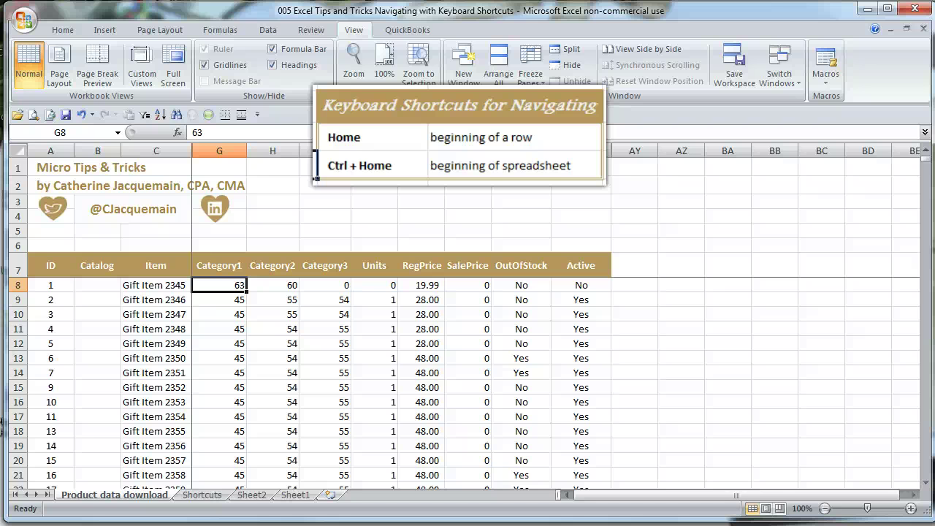
key("ctrl+Home")
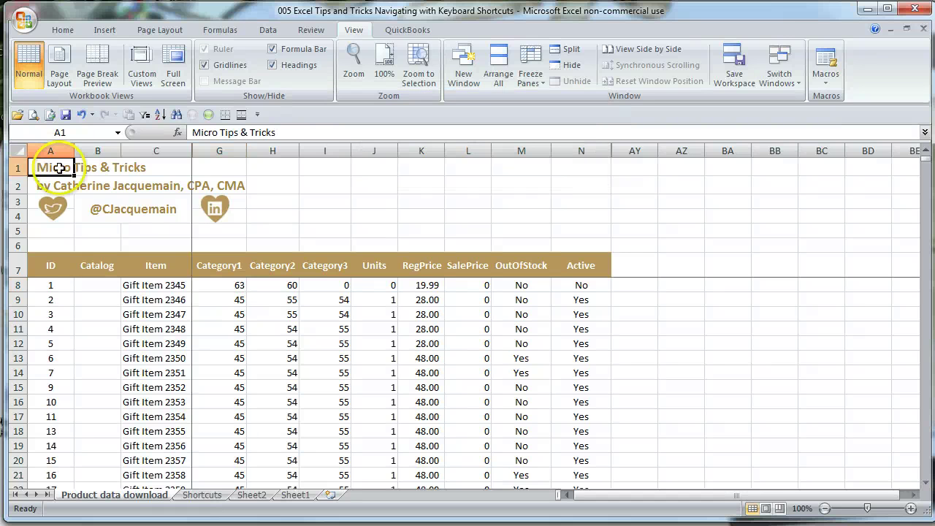
left_click(270, 329)
key("ctrl+Home")
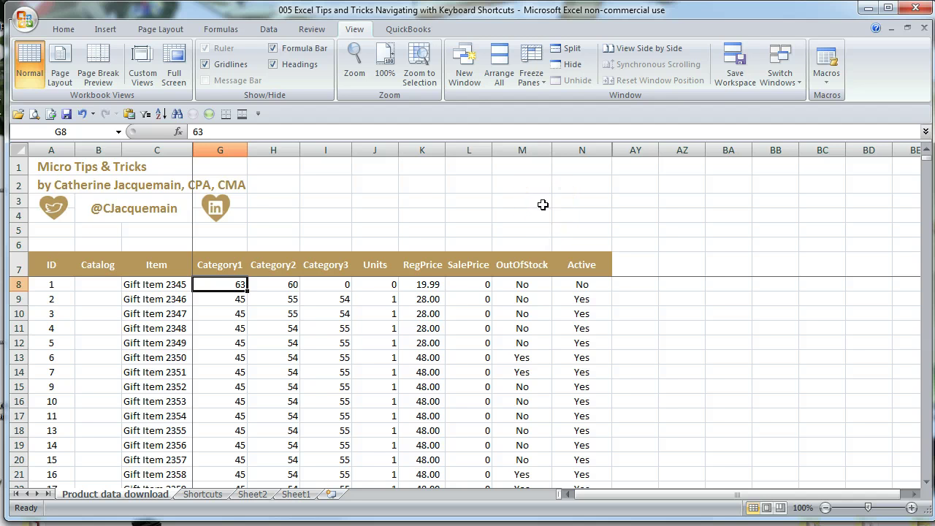
Step: Jump right to the end of the contiguous data in row 8, step one cell beyond it and return to N8
key("End")
key("Right")
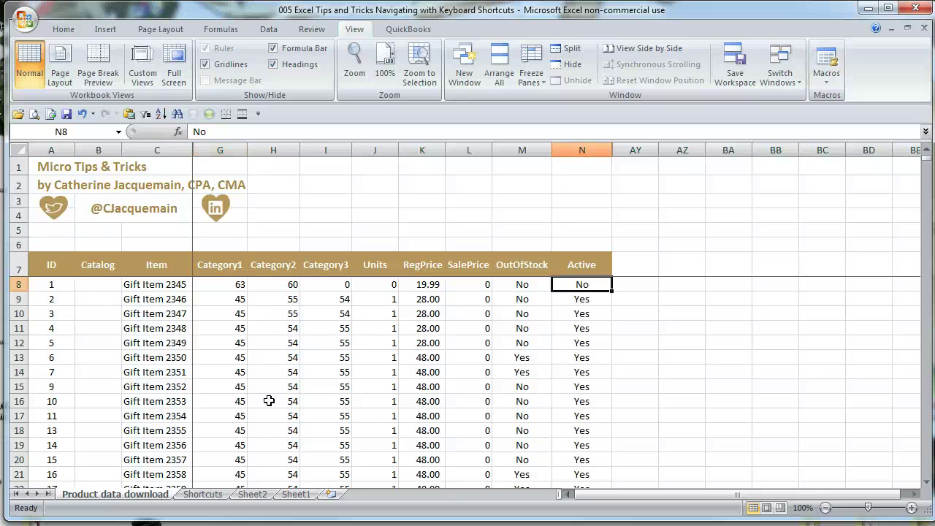
key("Right")
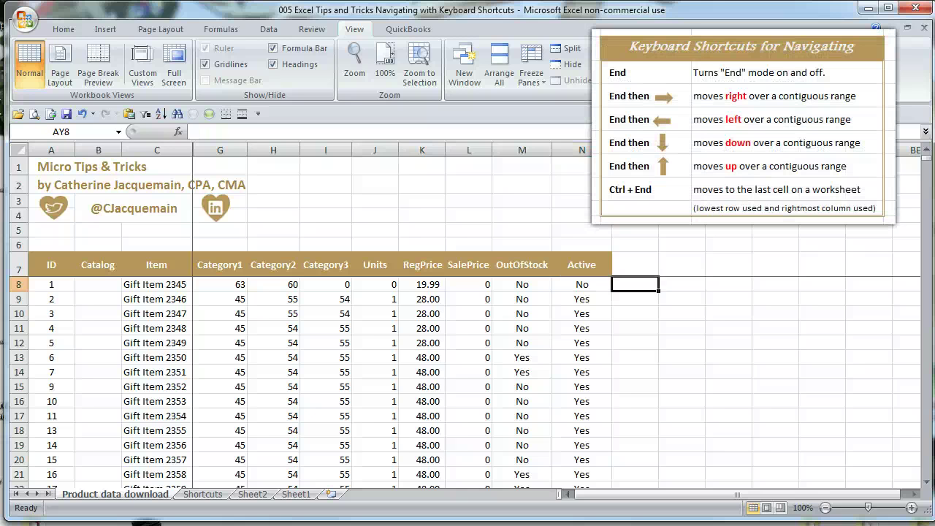
key("Left")
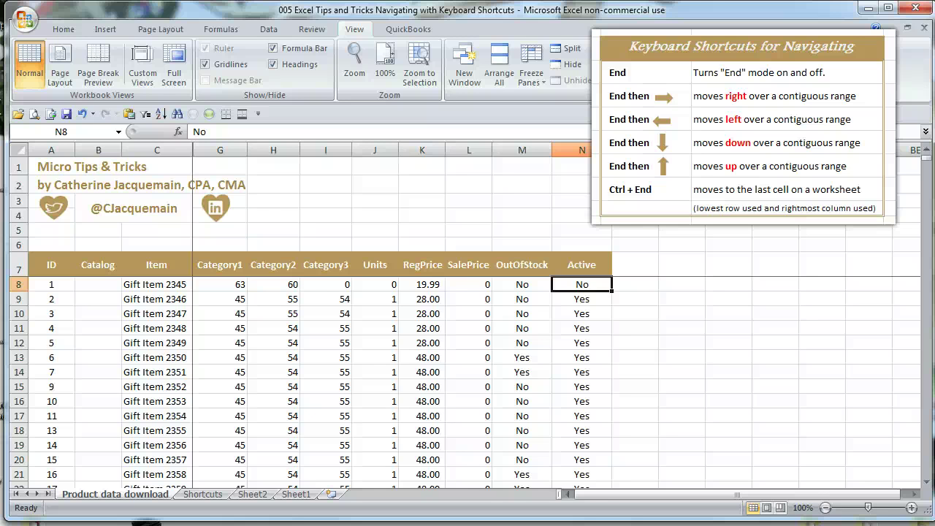
Step: From the RegPrice header, jump down to the end of the contiguous values and step across the blank cells to K2613
left_click(422, 265)
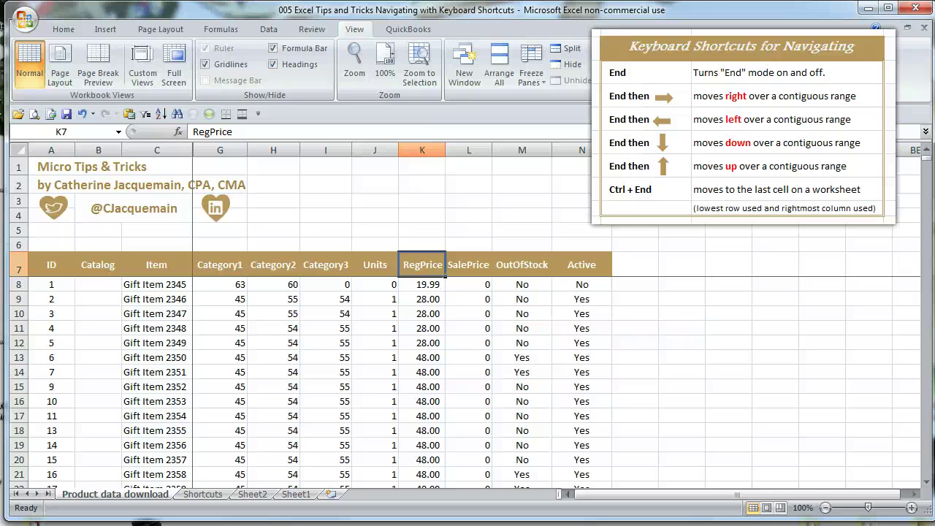
key("End")
key("Down")
key("Down")
key("Down")
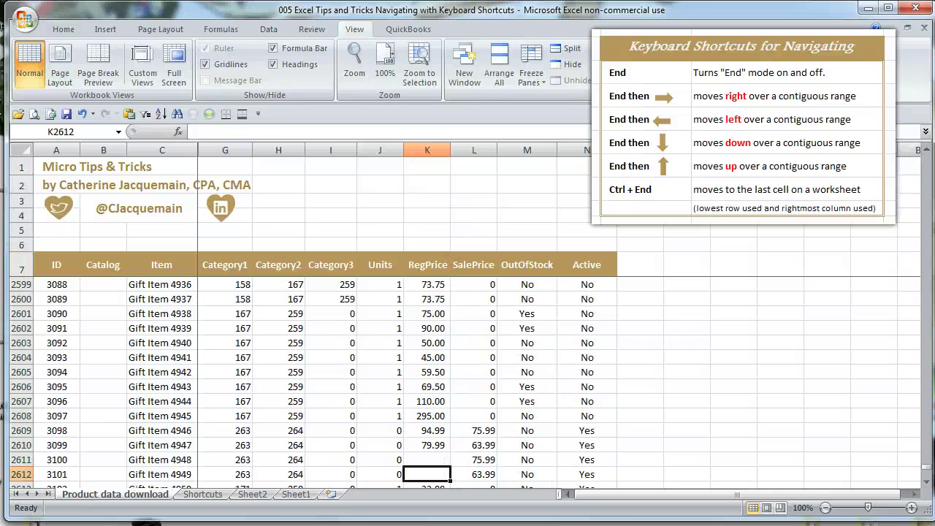
key("Up")
key("Down")
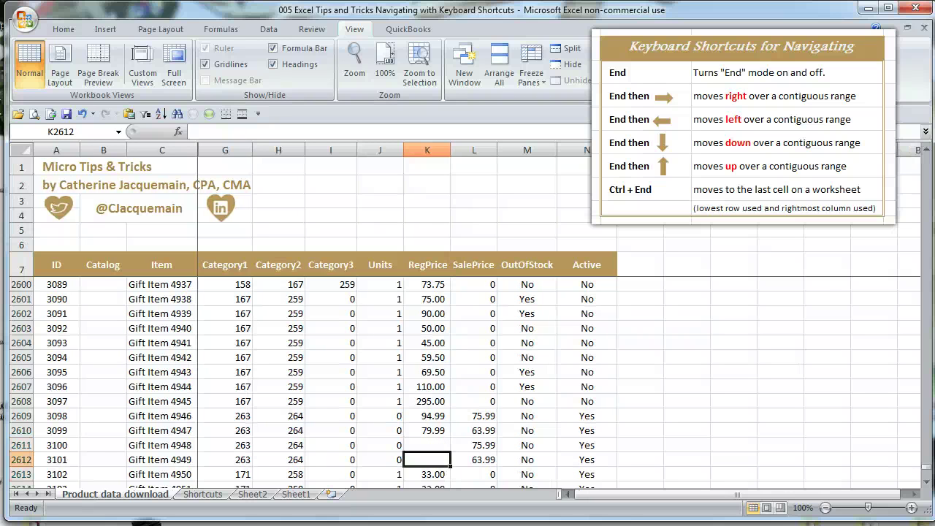
key("Up")
key("Down")
key("Down")
Step: Jump down from K2613 to the last RegPrice value in K2664 and continue to the empty cell K2666
key("End")
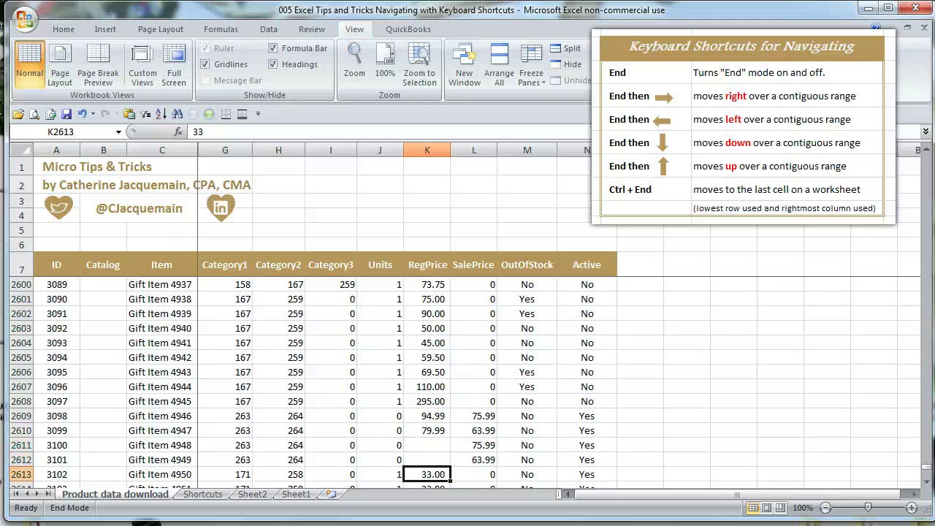
key("Down")
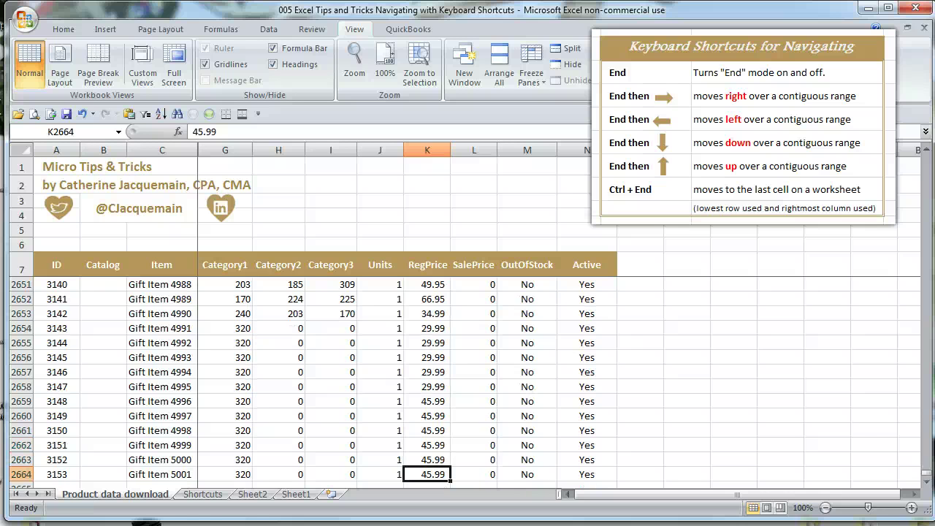
key("Down")
key("Down")
key("Down")
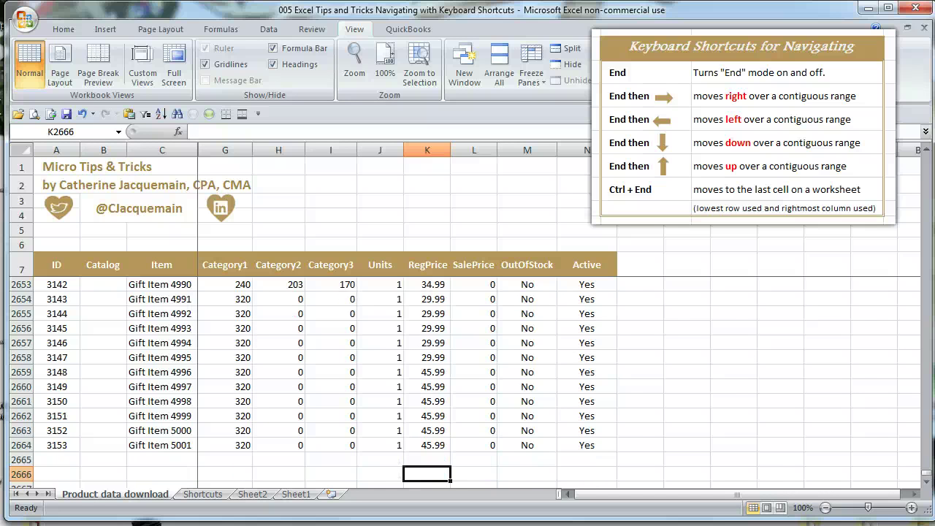
Step: Jump back up the RegPrice column through K2664 to the top of that block, and step past the blank cells to K2610
key("End")
key("Up")
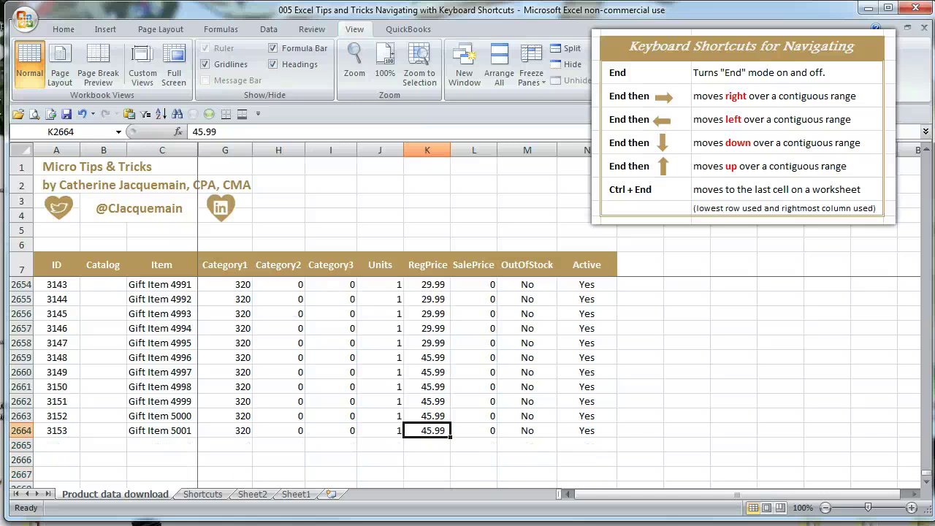
key("End")
key("Up")
key("Up")
key("Up")
key("Up")
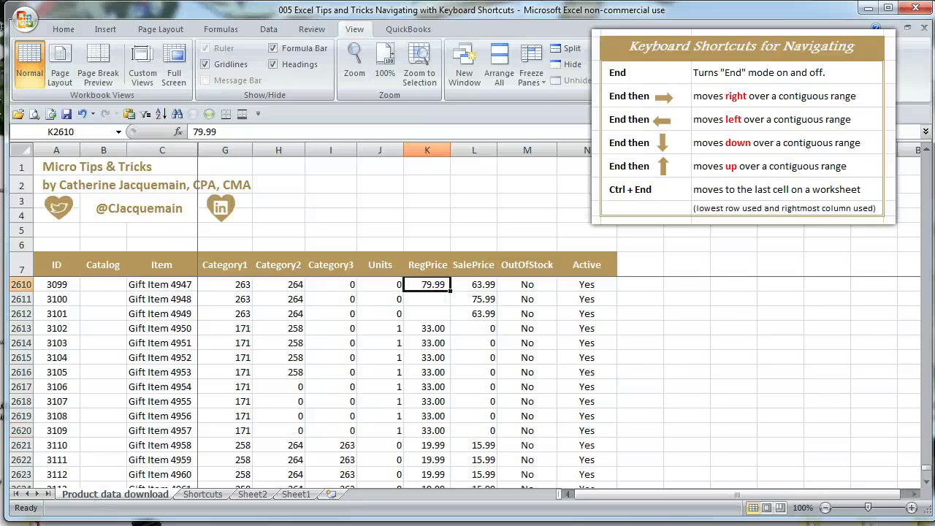
Step: Jump from K2610 to the top of the RegPrice column and move to its first value in K8
key("End")
key("Up")
key("Down")
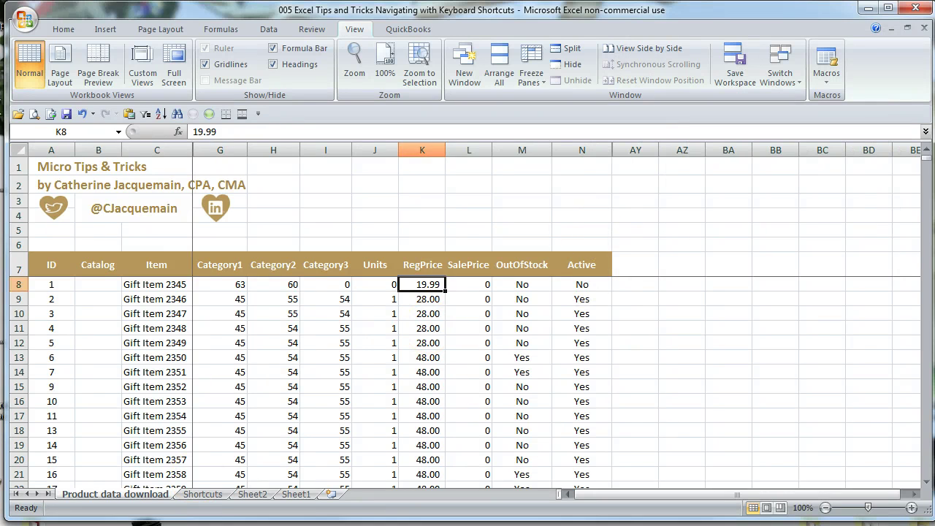
Step: Select the contiguous row data from G10 through N10, copy it, and move to G11
key("Left")
key("Left")
key("Left")
key("Left")
key("Down")
key("Down")
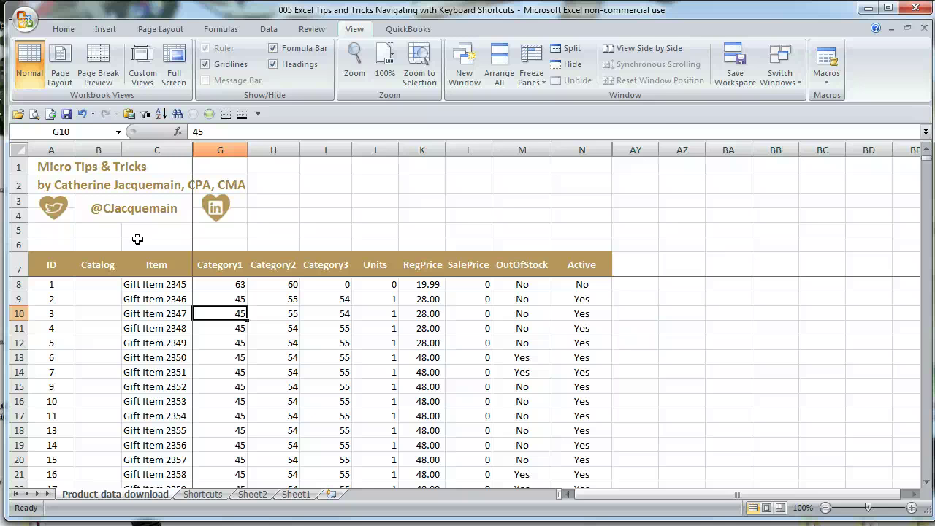
key("shift+End")
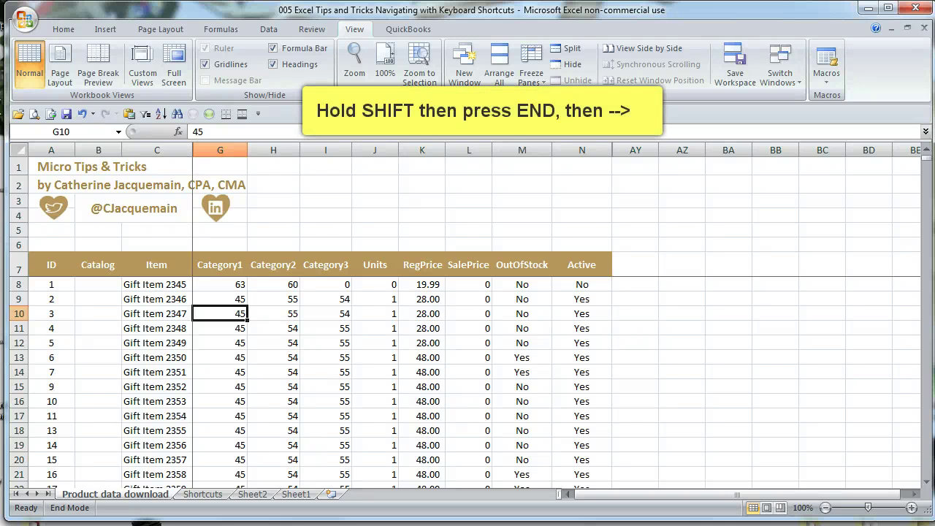
key("shift+Right")
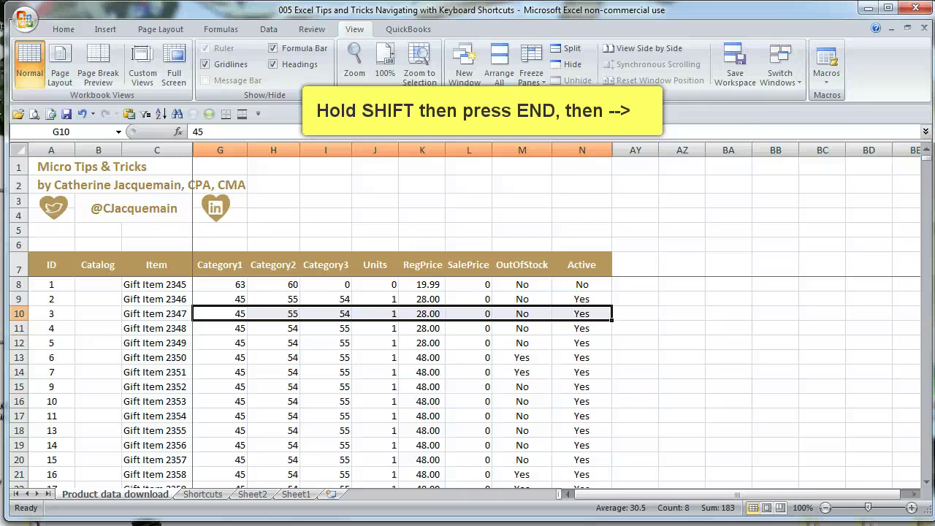
key("ctrl+c")
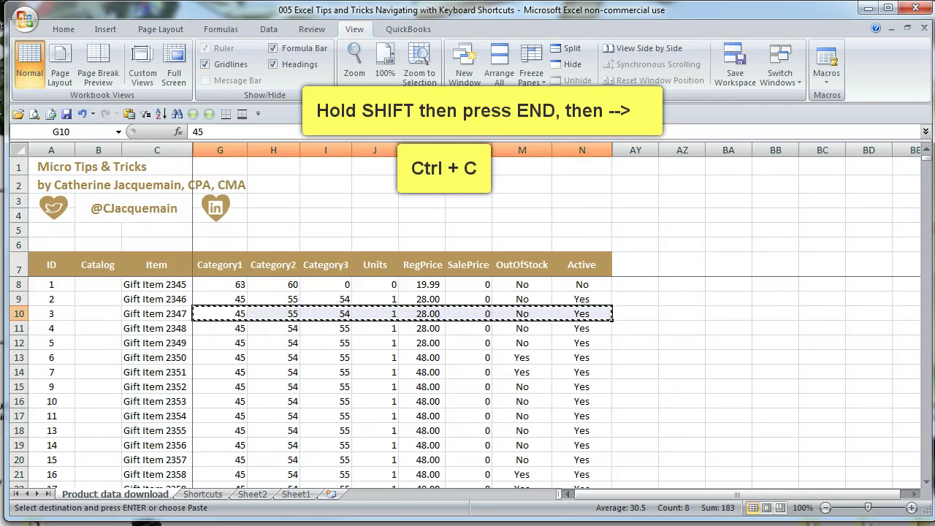
key("Down")
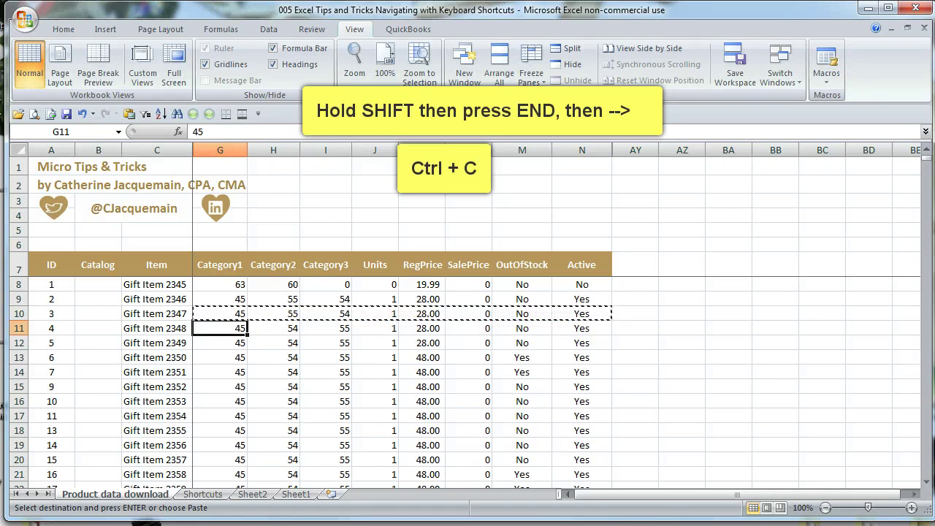
Step: Paste the copied row data into G11 through N11 and select only G11
key("Return")
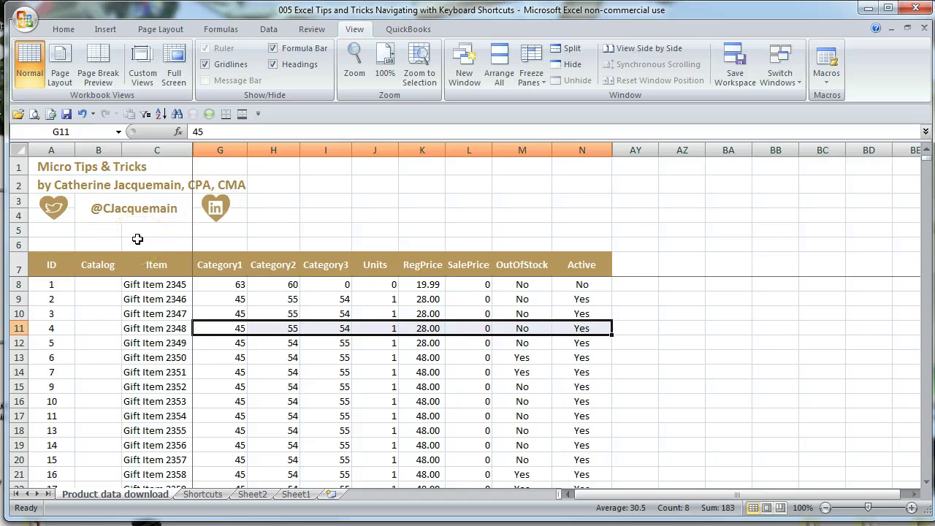
left_click(223, 328)
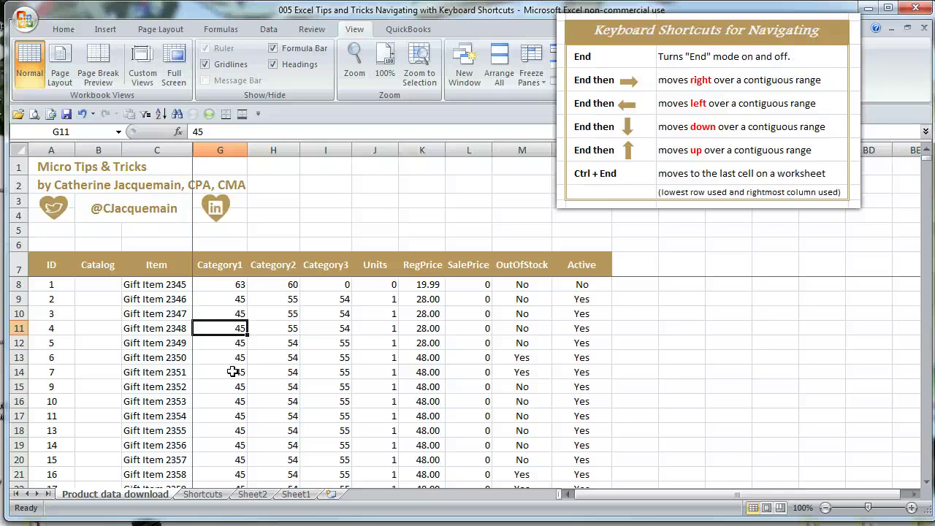
Step: Jump to the last used cell of the worksheet, select AY2635, and move up five screens to AY2565
key("ctrl+End")
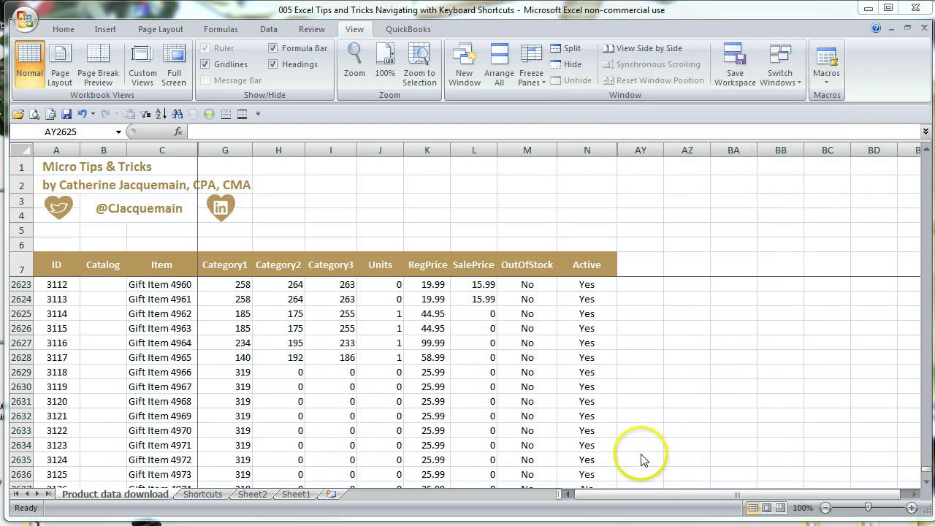
left_click(641, 458)
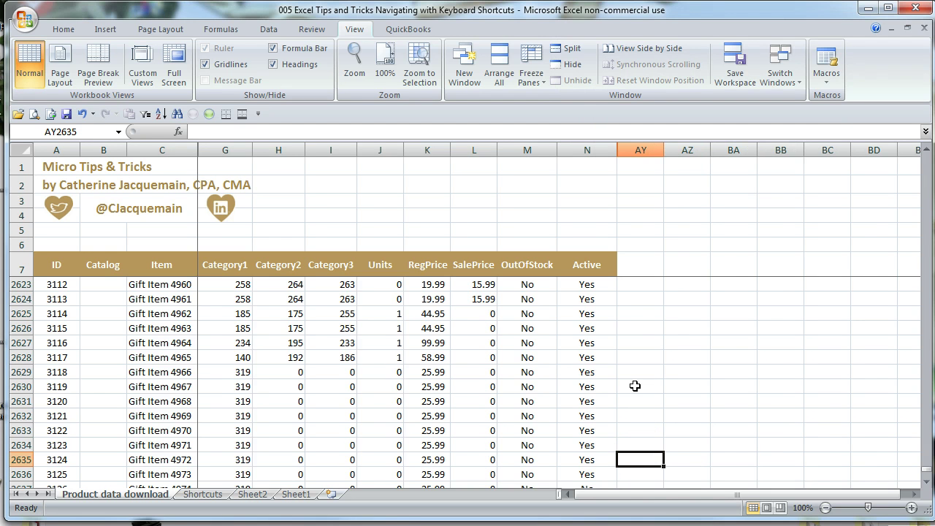
key("Page_Up")
key("Page_Up")
key("Page_Up")
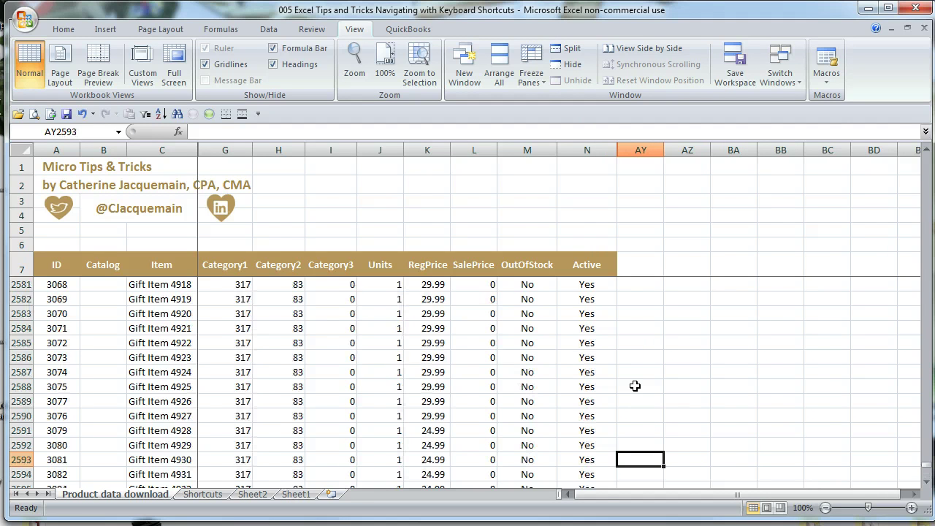
key("Page_Up")
key("Page_Up")
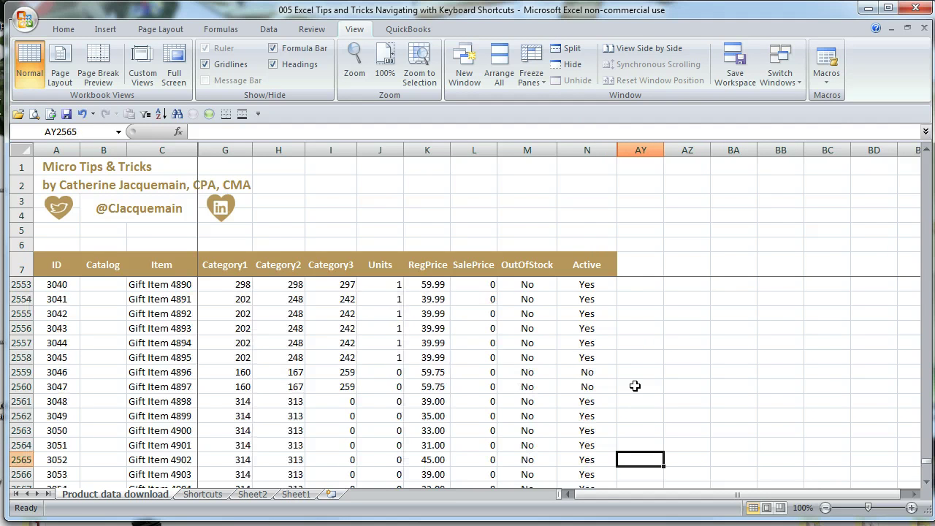
Step: Move down four screens in column AY to AY2621
key("Page_Down")
key("Page_Down")
key("Page_Down")
key("Page_Down")
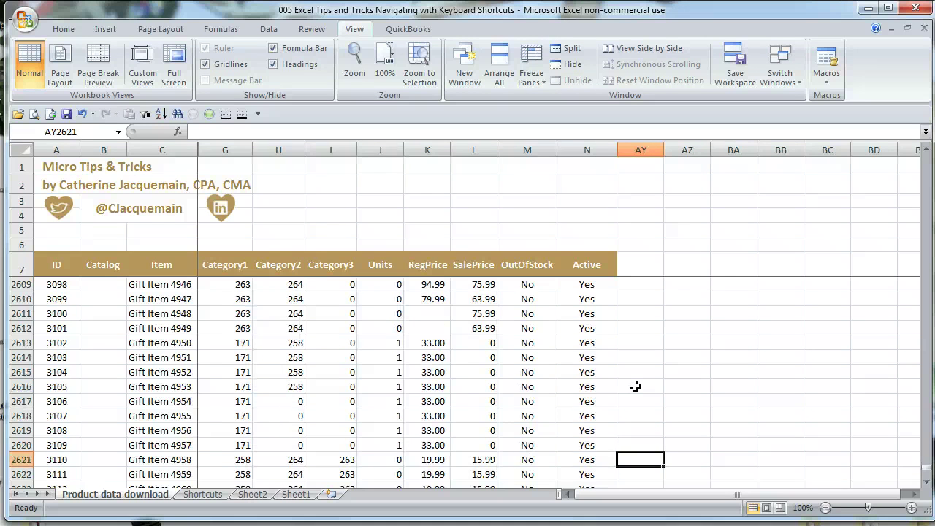
Step: Return to the first unfrozen cell G8 and move across row 8 to the empty cell BM8
key("ctrl+Home")
key("Right")
key("Right")
key("Right")
key("Right")
key("Right")
key("Right")
key("Right")
key("Right")
key("Right")
key("Right")
key("Right")
key("Right")
key("Right")
key("Right")
key("Right")
key("Right")
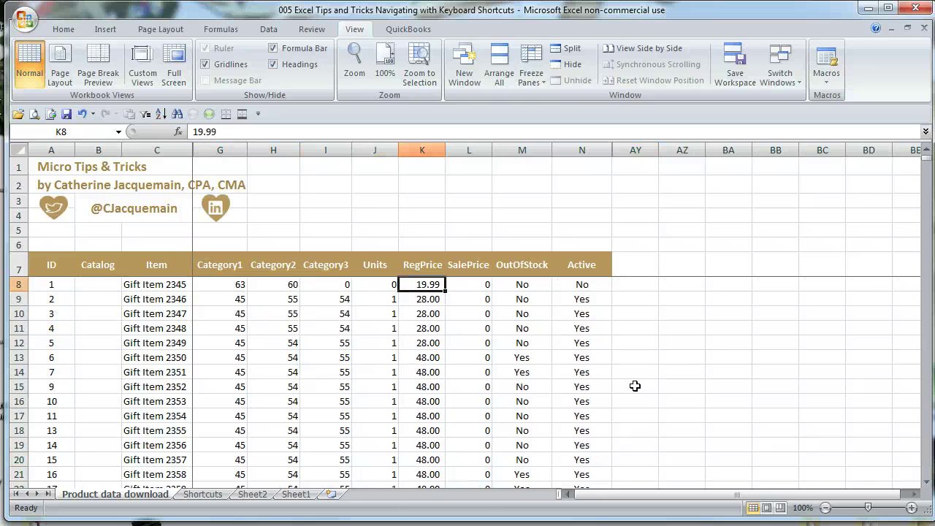
key("Right")
key("Right")
key("Right")
key("Right")
key("Right")
key("Right")
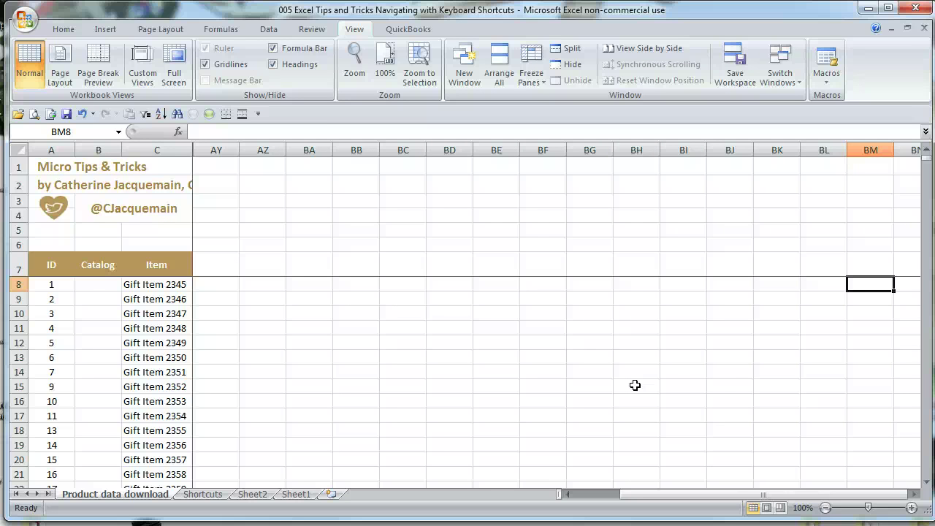
Step: Move one screen left from BM8 to AY8, and then screen by screen to the right along row 8 to DL8
key("alt")
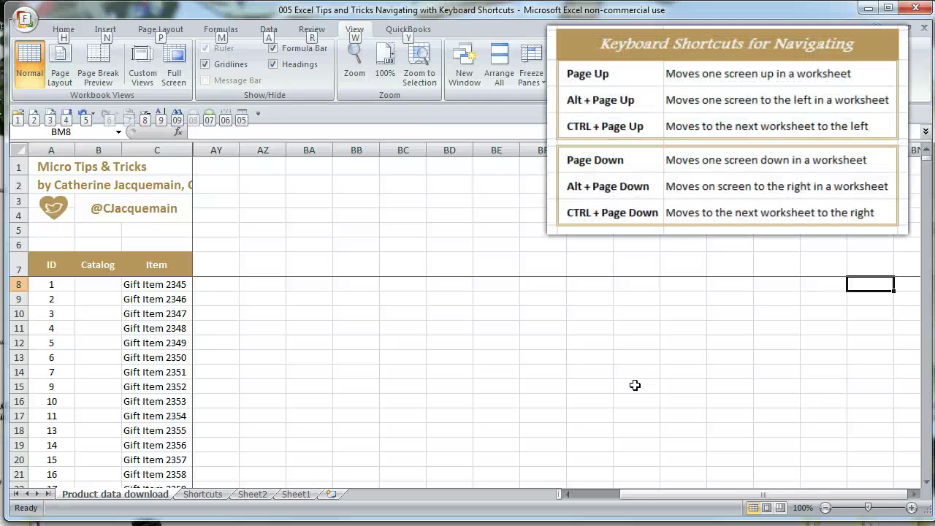
key("alt+Page_Up")
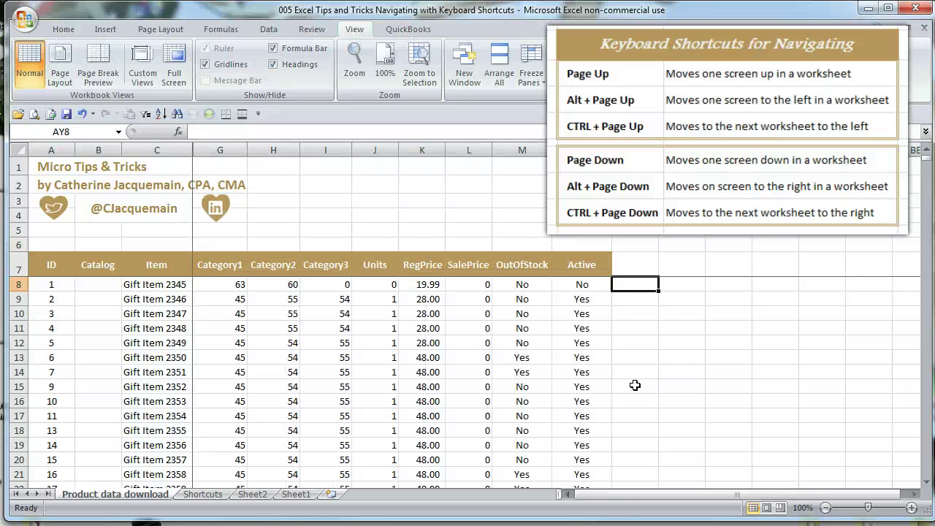
key("alt")
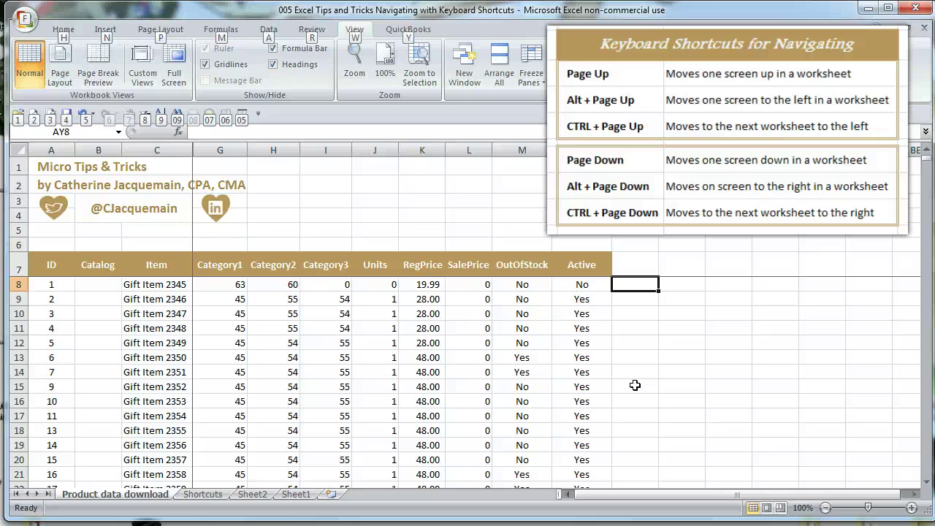
key("alt+Page_Down")
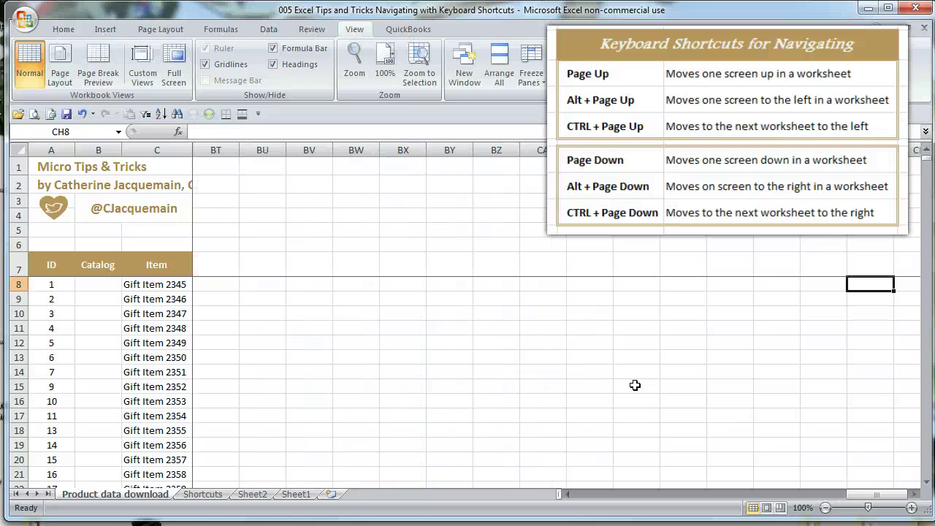
key("alt+Page_Down")
key("alt+Page_Down")
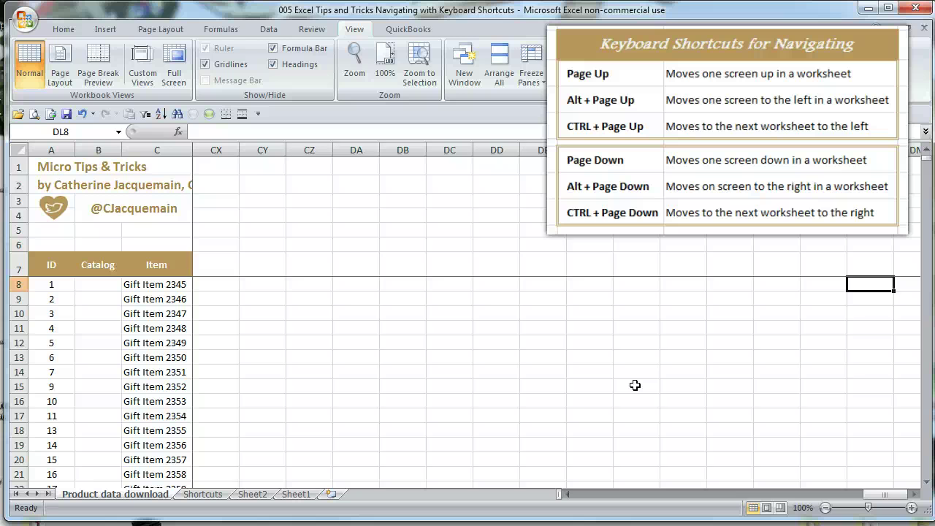
Step: Return to the first unfrozen cell G8 and move down the Category1 column to G11
key("ctrl+Home")
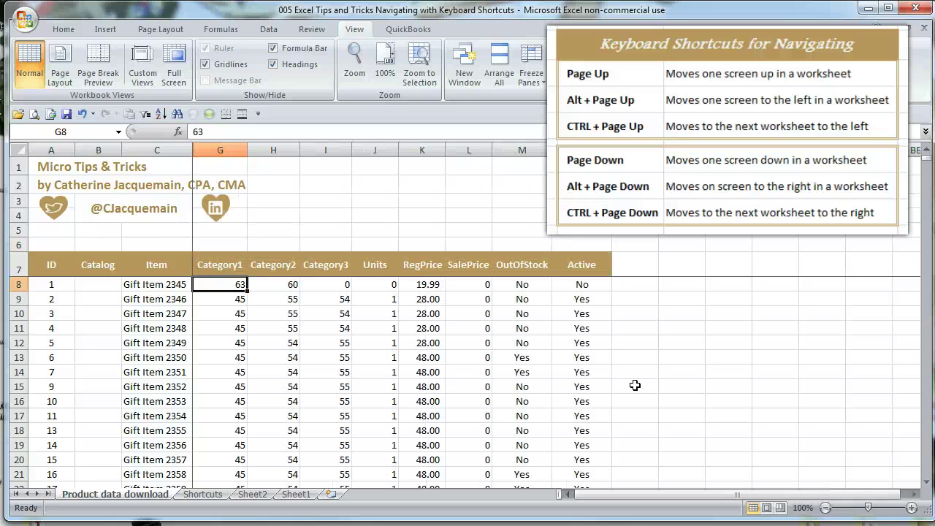
key("Down")
key("Down")
key("Down")
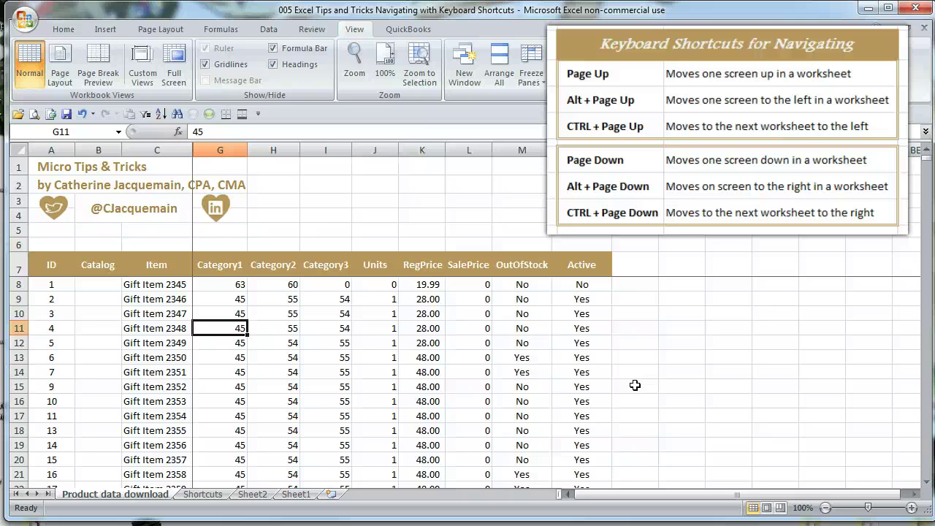
Step: Step through the Shortcuts and Sheet2 worksheets to Sheet1, and back to Product data download
key("ctrl+Page_Down")
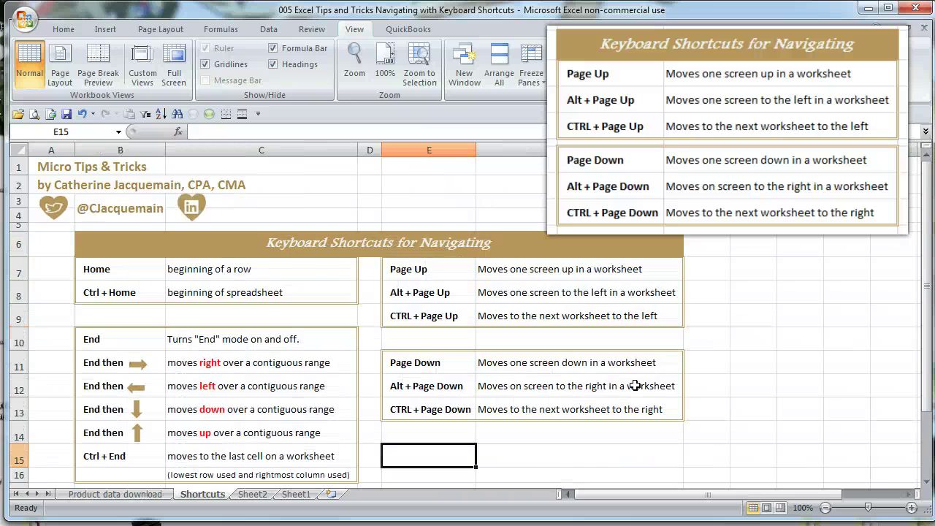
key("ctrl+Page_Down")
key("ctrl+Page_Down")
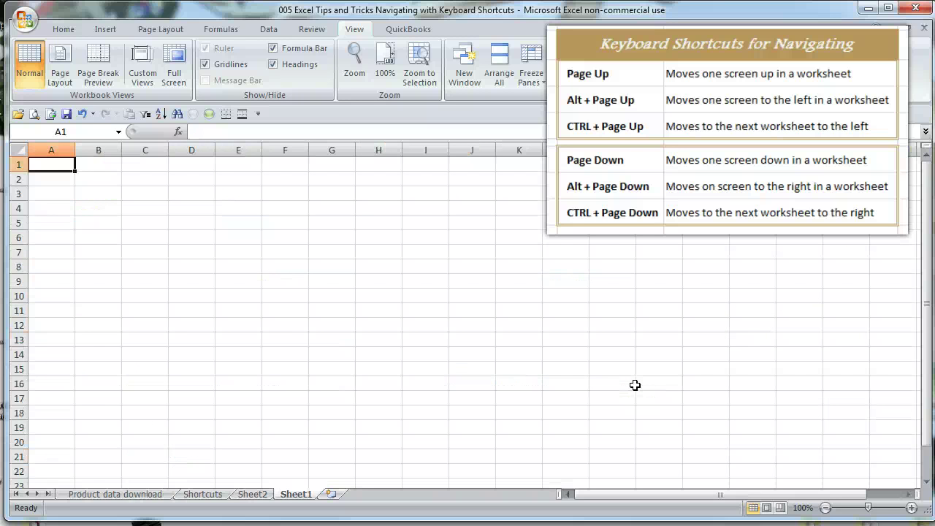
key("ctrl+Page_Up")
key("ctrl+Page_Up")
key("ctrl+Page_Up")
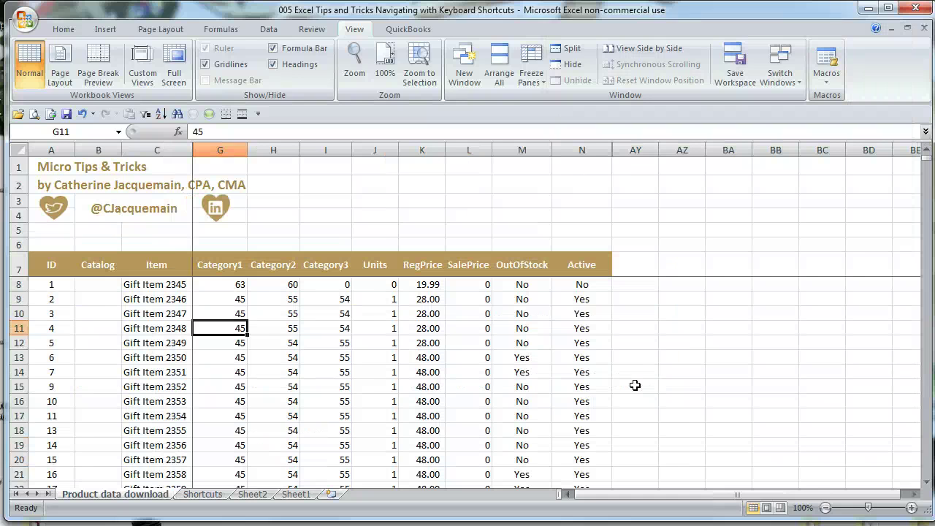
Step: Copy the Active header into AY7 beside it and rename the new header Disc
key("ctrl+End")
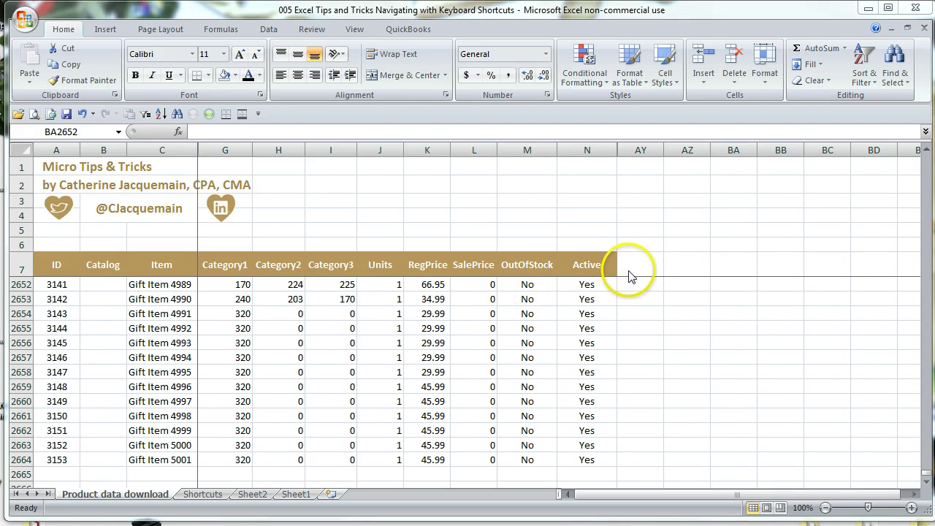
left_click(590, 264)
key("ctrl+c")
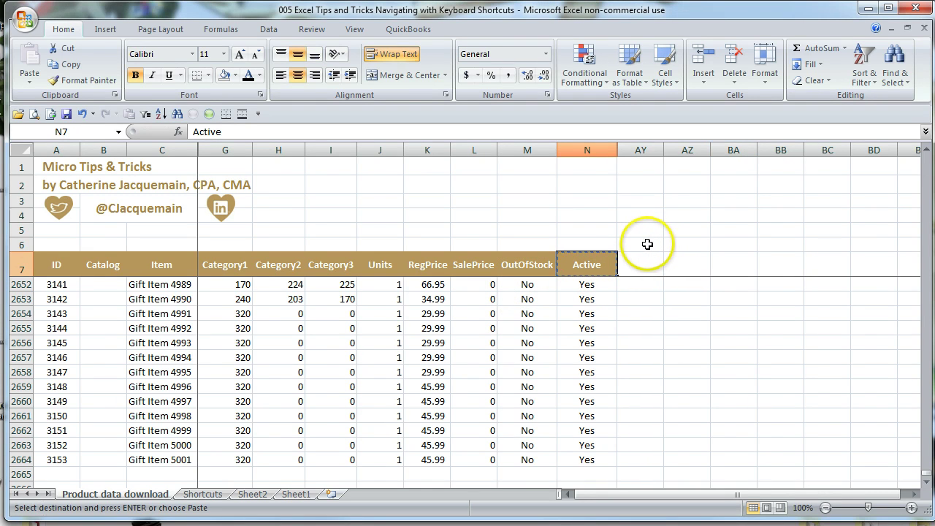
key("Right")
key("ctrl+v")
type("Disc")
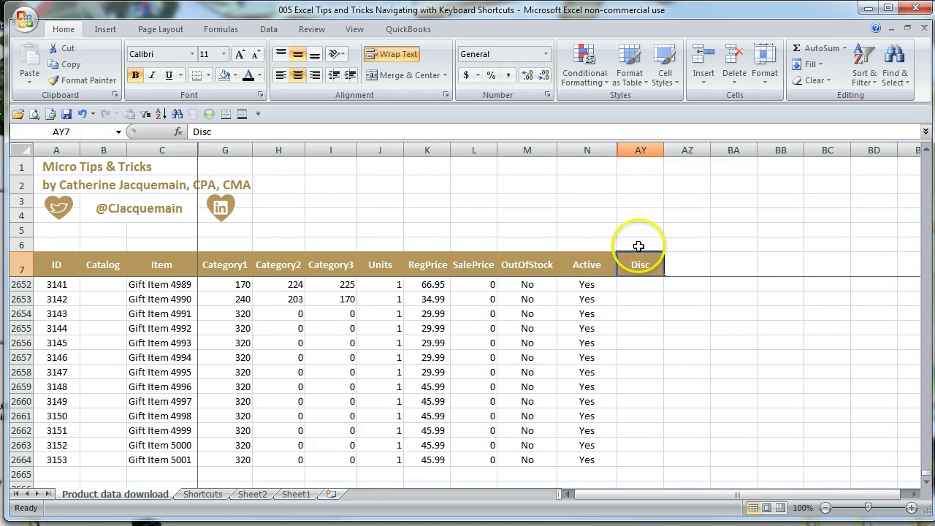
key("Return")
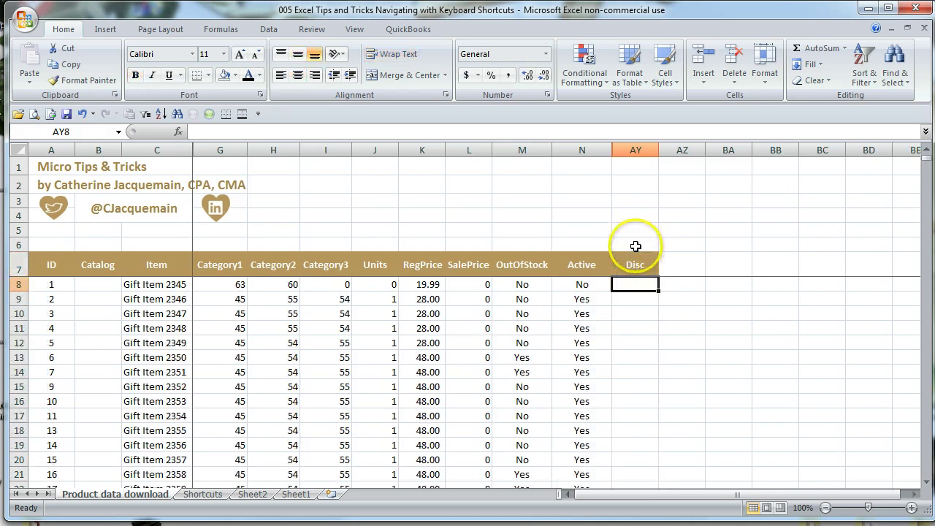
Step: Enter the discount formula +K8*15% in AY8, referencing the first RegPrice value
type("+")
key("Left")
key("Left")
key("Left")
key("Left")
type("*")
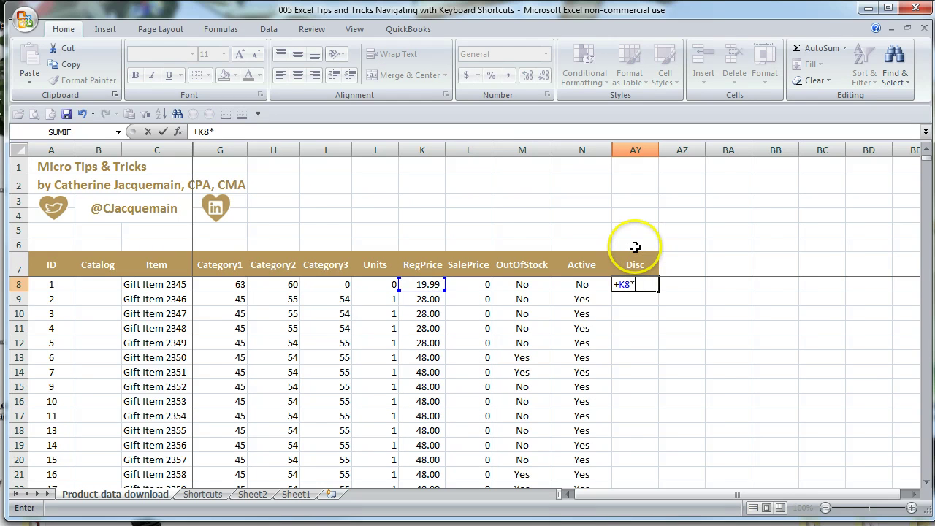
type("15%")
key("ctrl+Return")
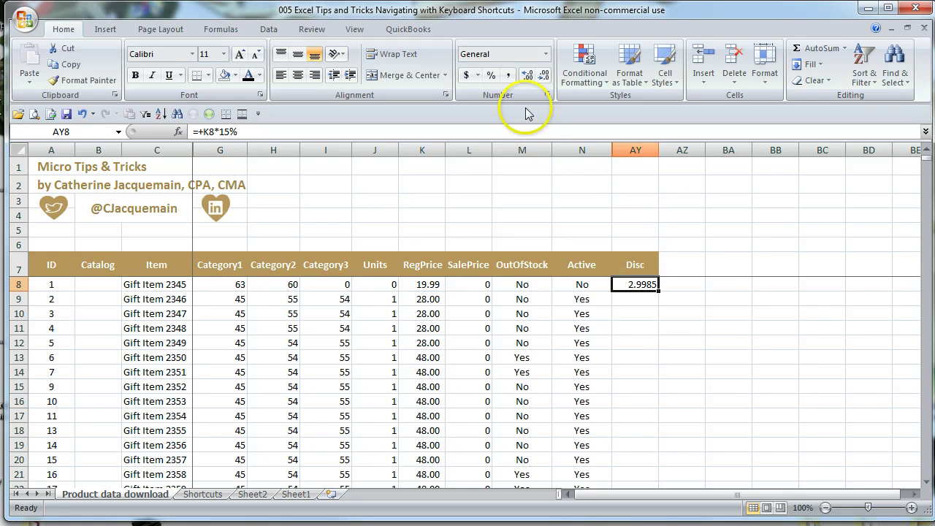
Step: Apply the comma number format to AY8, copy the cell, and move to AY9
left_click(507, 75)
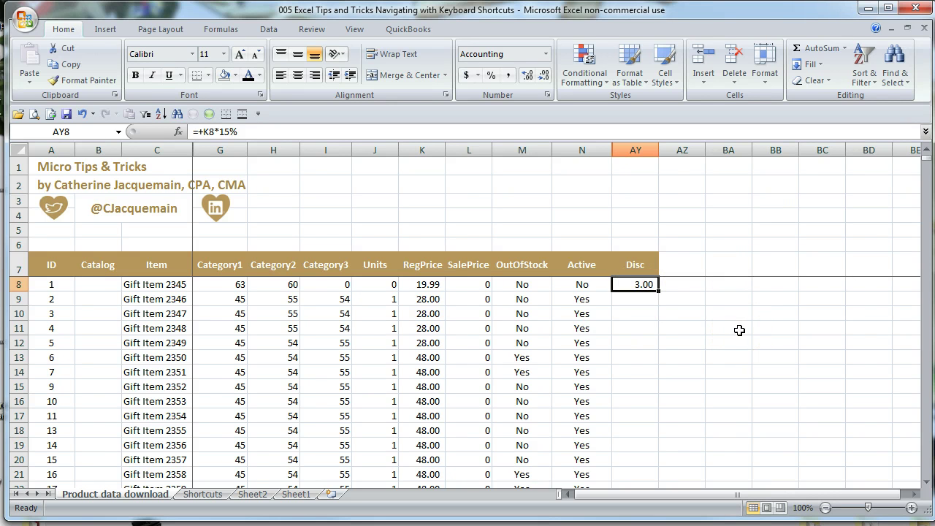
key("ctrl+c")
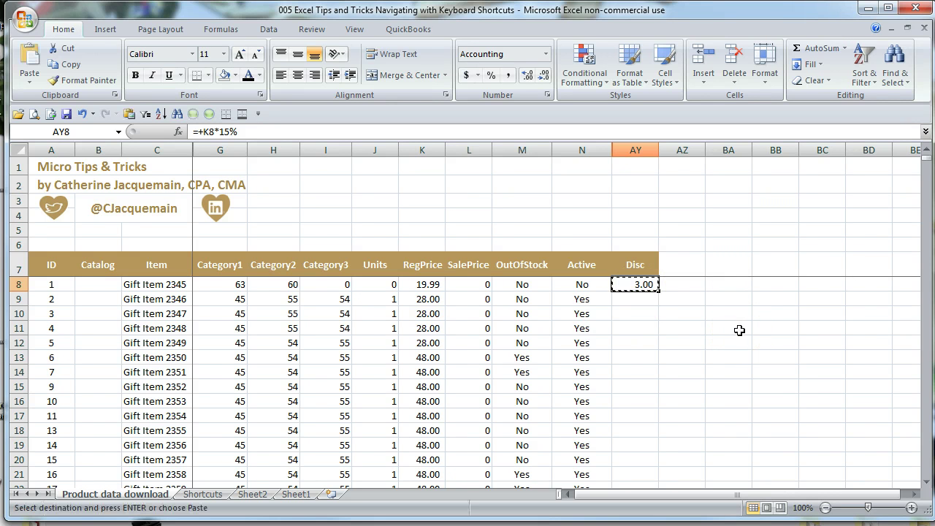
key("Down")
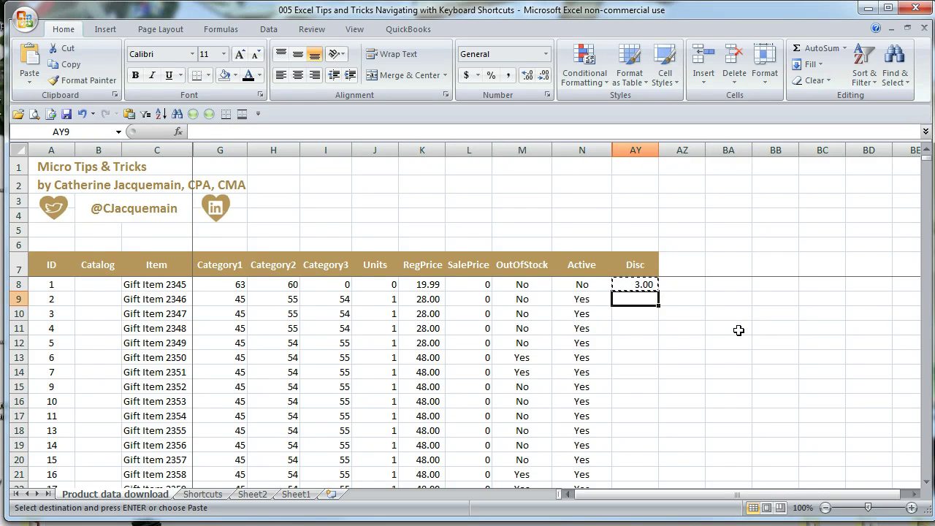
Step: Try to extend the selection from AY9 down the Disc column, screen by screen and in one jump, and return to the Disc header
key("shift+Page_Down")
key("shift+Page_Down")
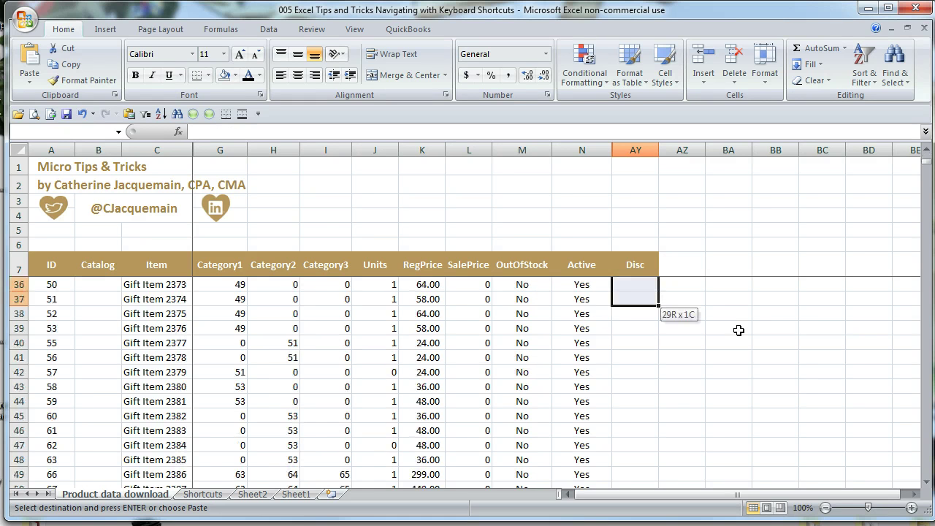
key("shift+Page_Down")
key("shift+Page_Down")
key("shift+Page_Down")
key("shift+Page_Down")
key("shift+Page_Down")
key("shift+Page_Down")
key("shift+Page_Down")
key("shift+Page_Down")
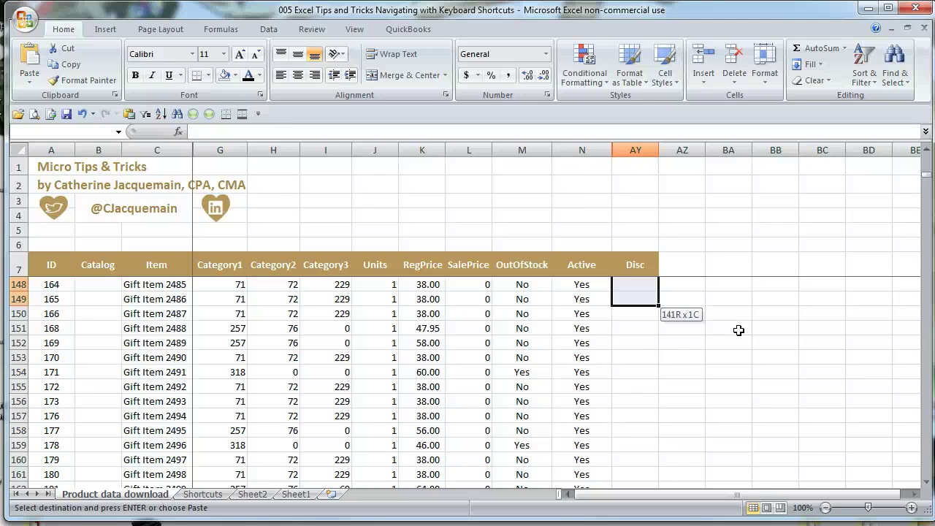
key("ctrl+shift+Down")
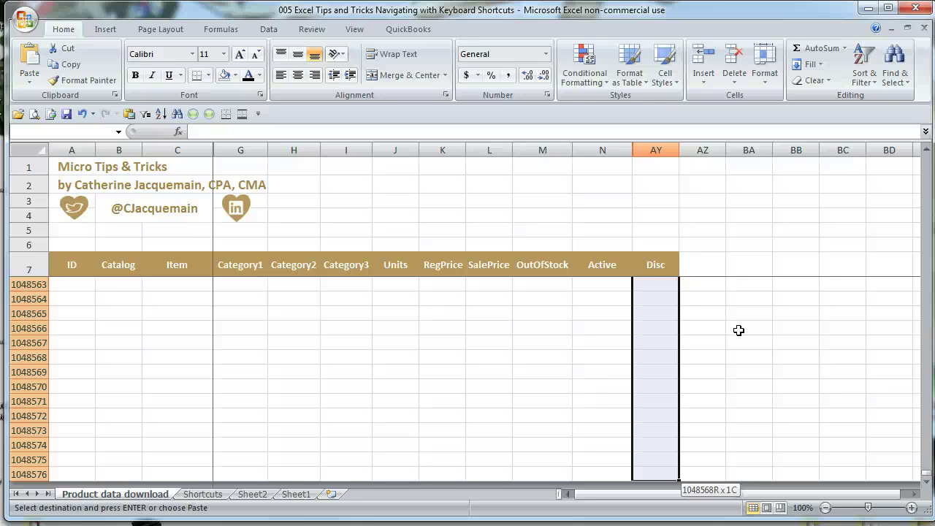
left_click(663, 274)
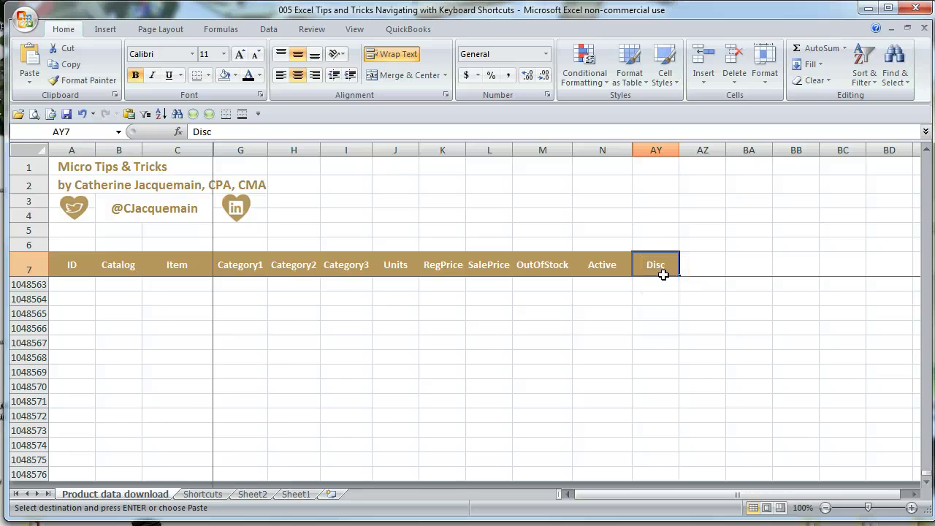
Step: Move from the Disc header through AY8 to N8 and jump down to the last Active value in N2664
key("Down")
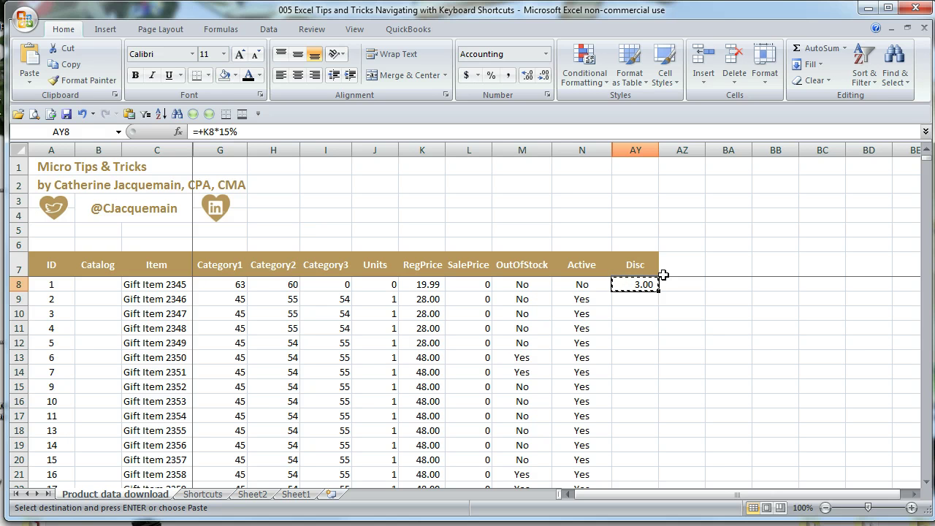
key("Left")
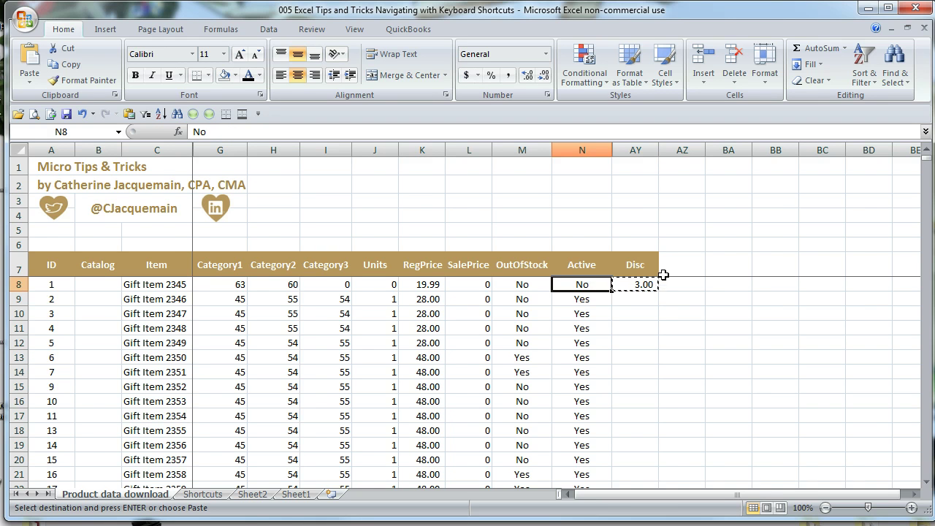
key("ctrl+Down")
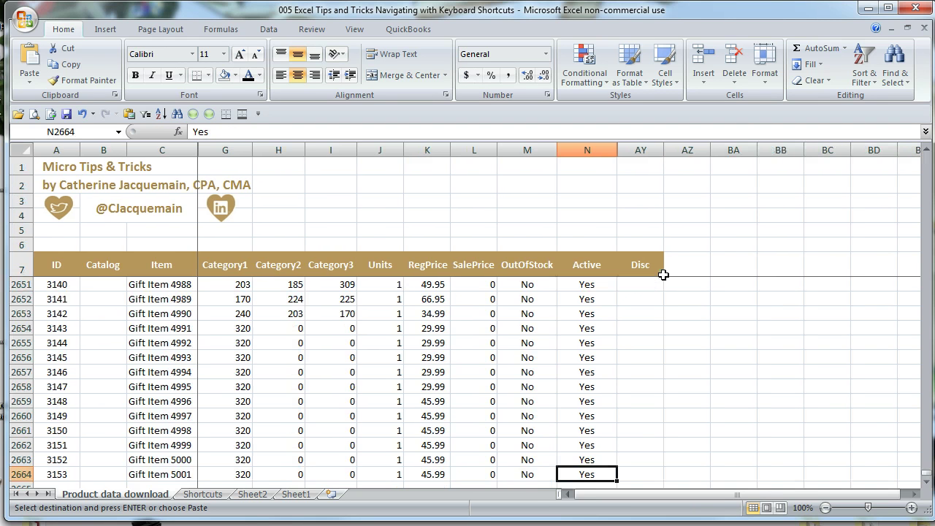
Step: Enter the marker text end in AY2665, directly below the last product row of the Disc column
key("Down")
key("Down")
key("Down")
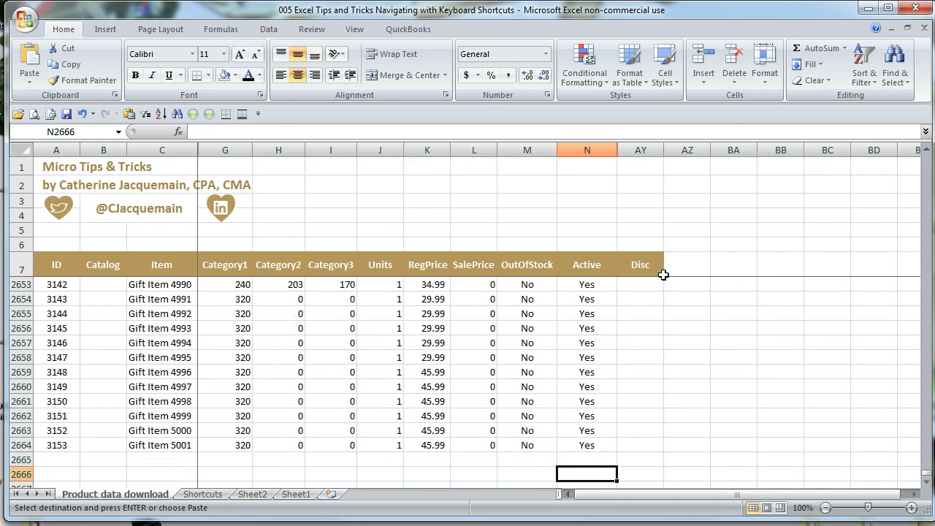
key("Up")
key("Up")
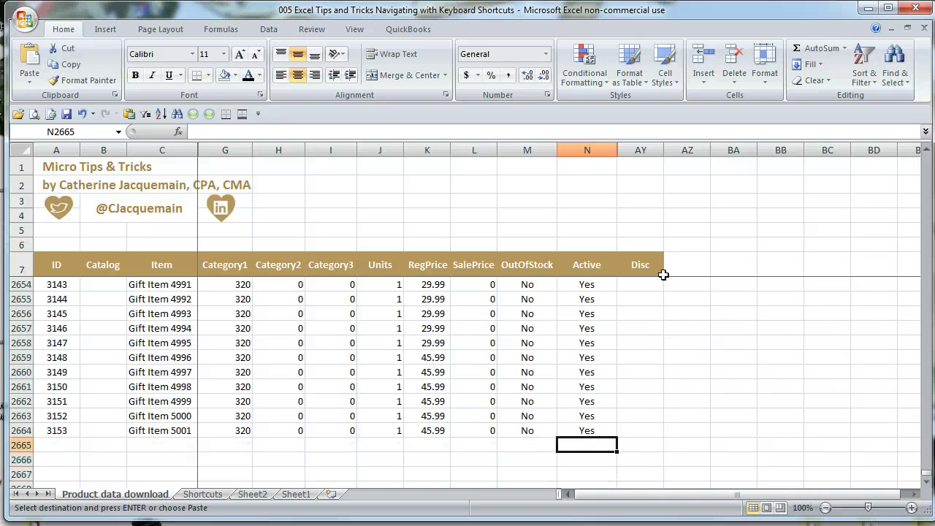
key("Right")
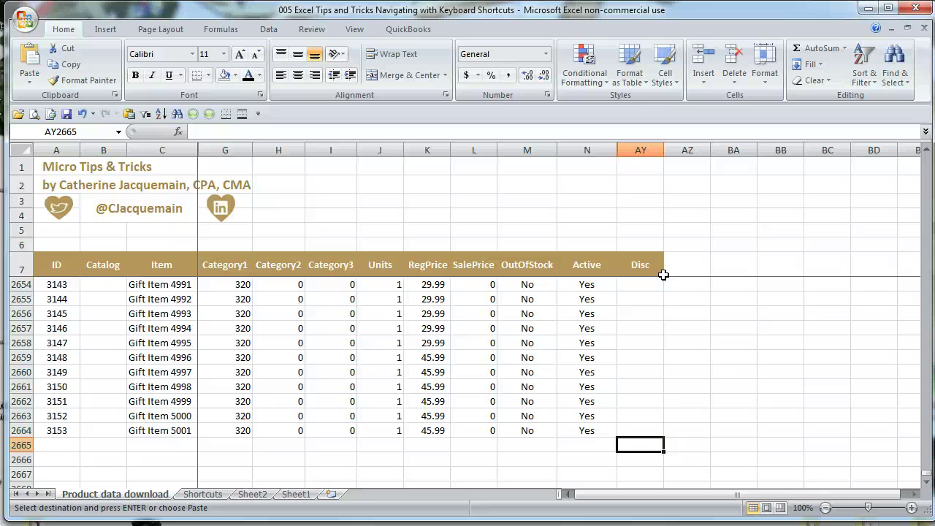
type("end")
key("Tab")
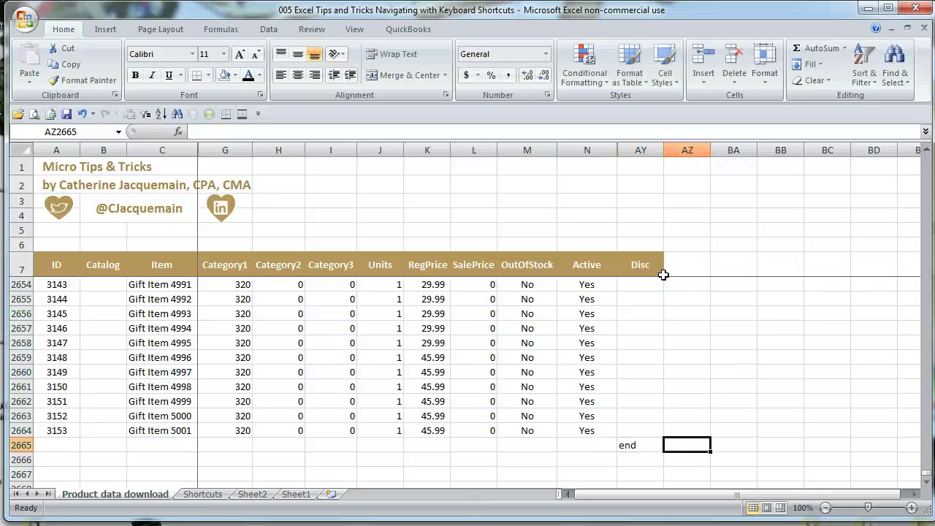
Step: Copy the end marker from AY2665 into AZ2665 and BA2665, and move to AY2664
key("Left")
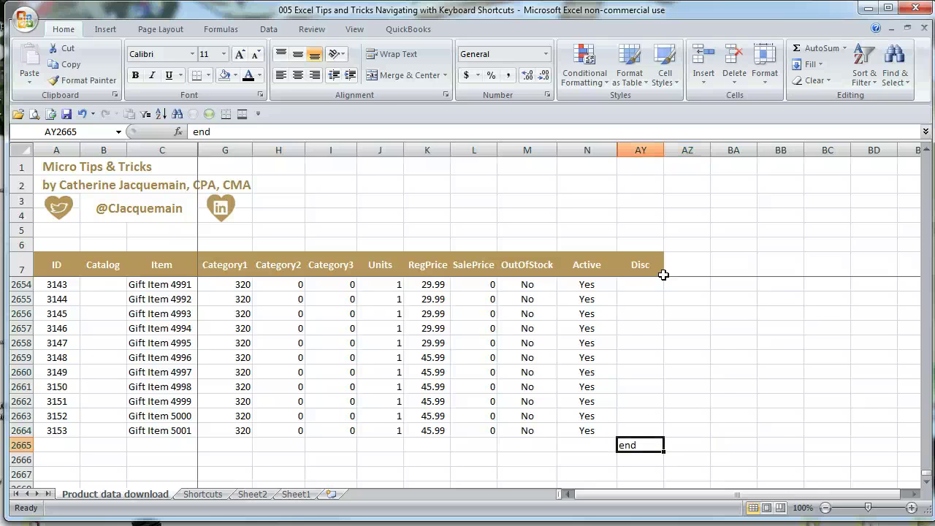
key("ctrl+c")
key("Right")
key("shift+Right")
key("Return")
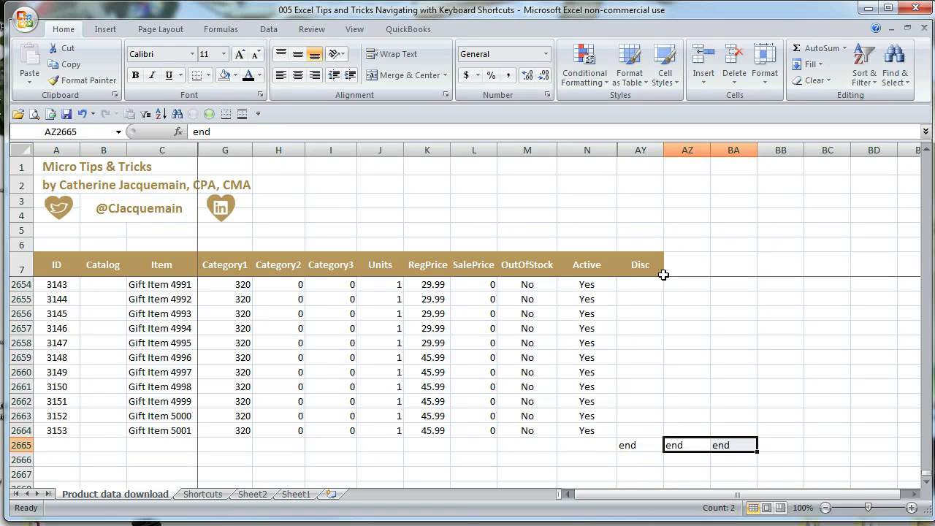
key("Left")
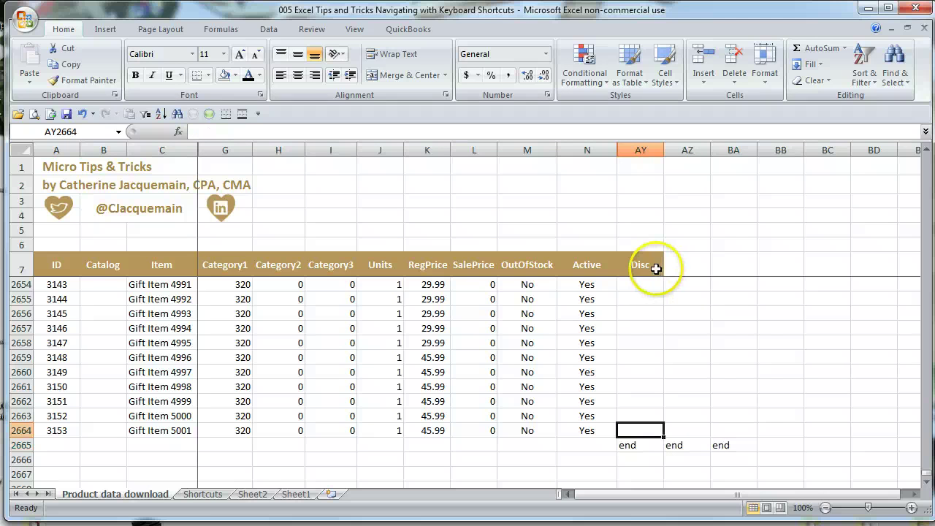
Step: Copy the discount formula from AY8 and paste it into AY9:AY2664, leaving out the end marker row
left_click(643, 264)
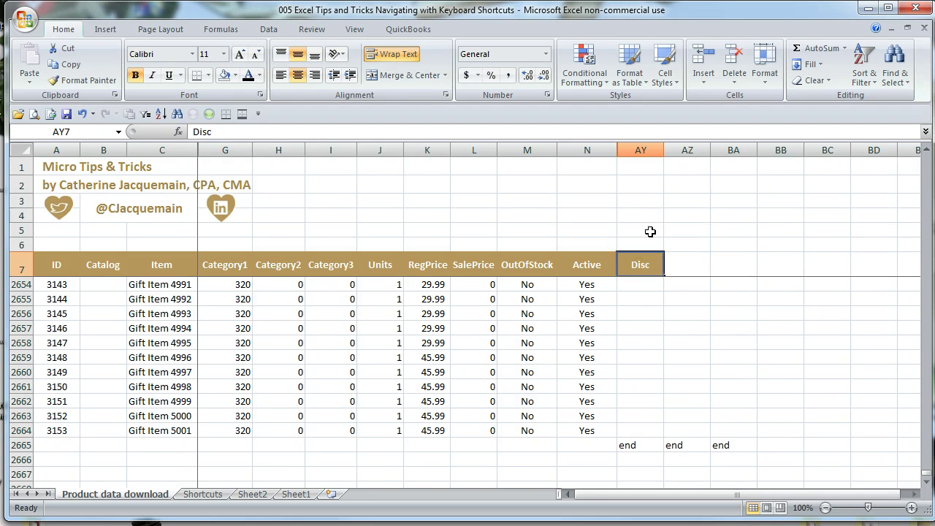
key("Down")
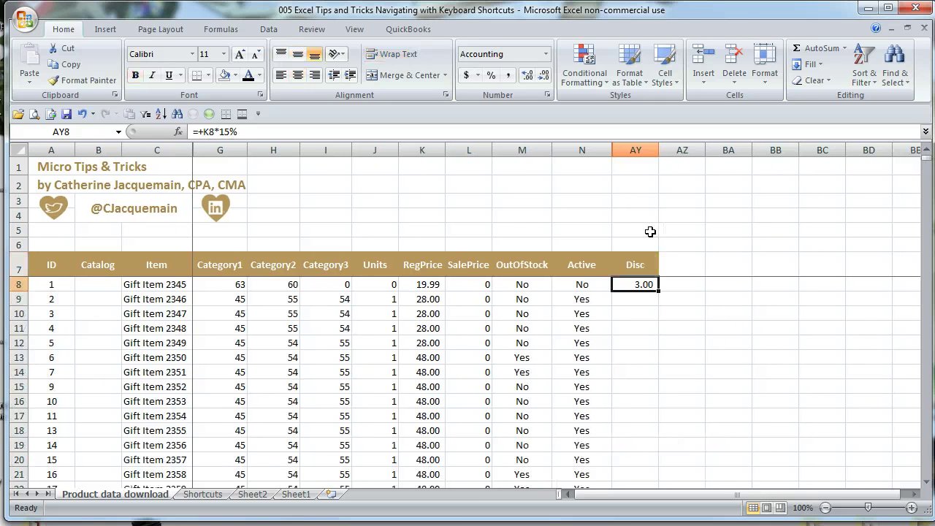
key("ctrl+c")
key("Down")
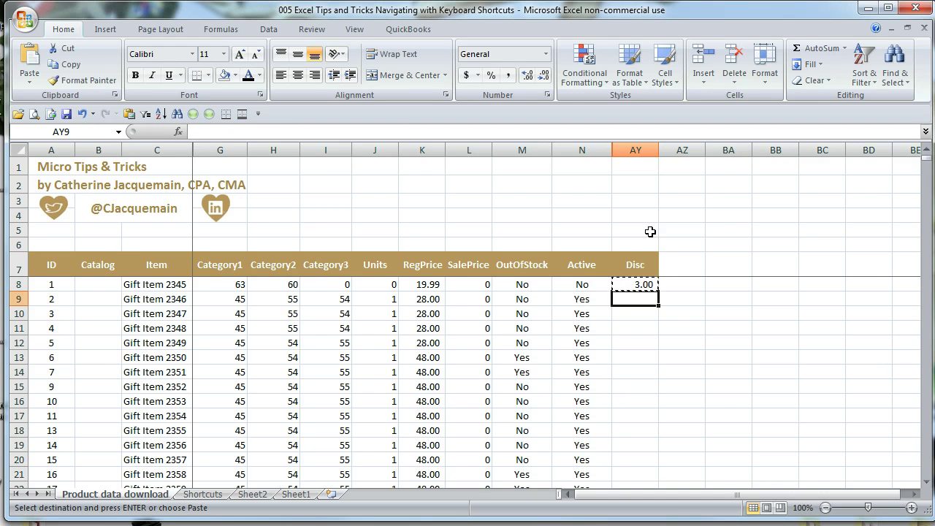
key("ctrl+shift+Down")
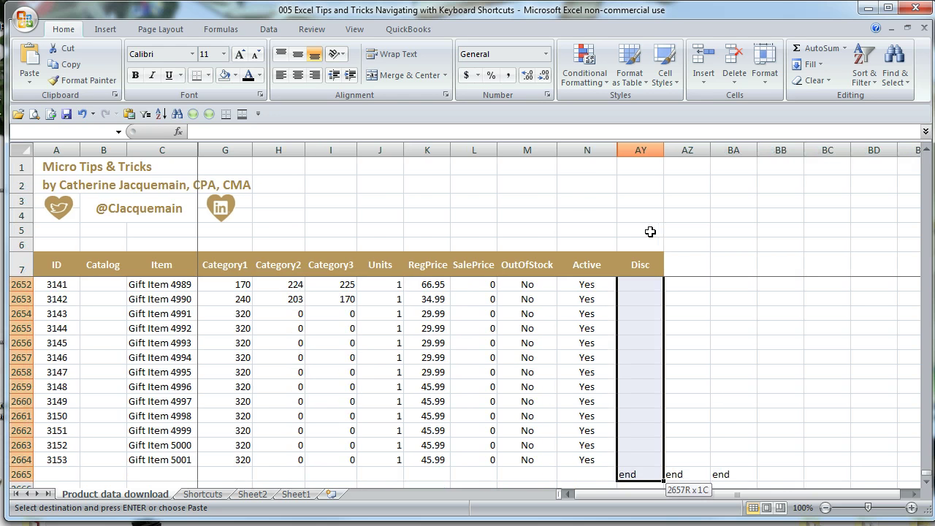
key("shift+Up")
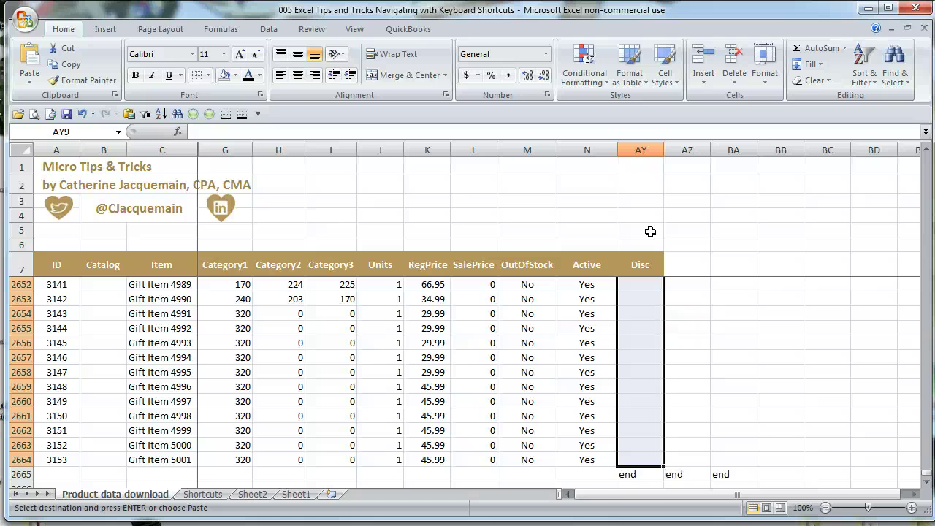
key("Return")
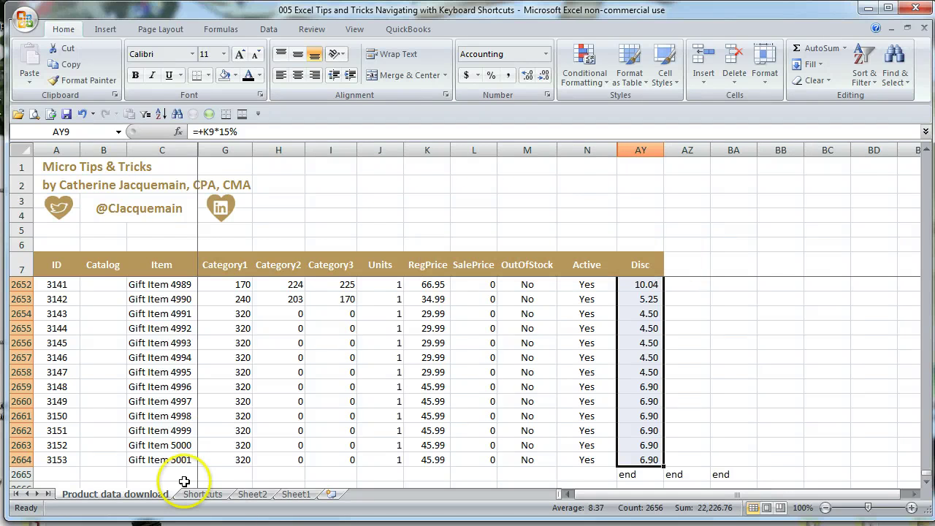
Step: Show the Shortcuts worksheet to review the list of keyboard shortcuts for navigating
left_click(209, 493)
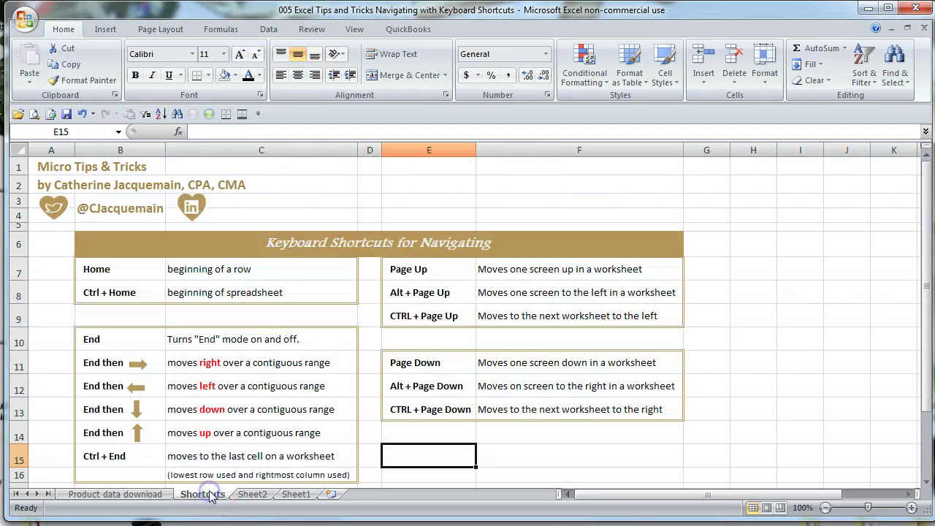